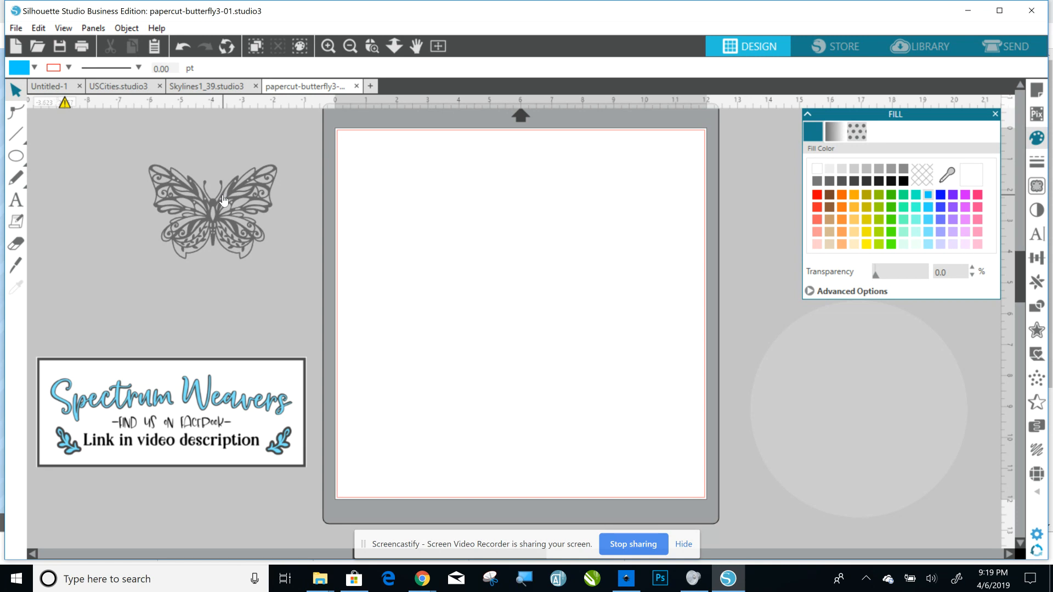
- Duplicate the paper-cut butterfly and place the copy on the upper part of the mat
{"action": "left_click", "coordinate": [168, 193]}
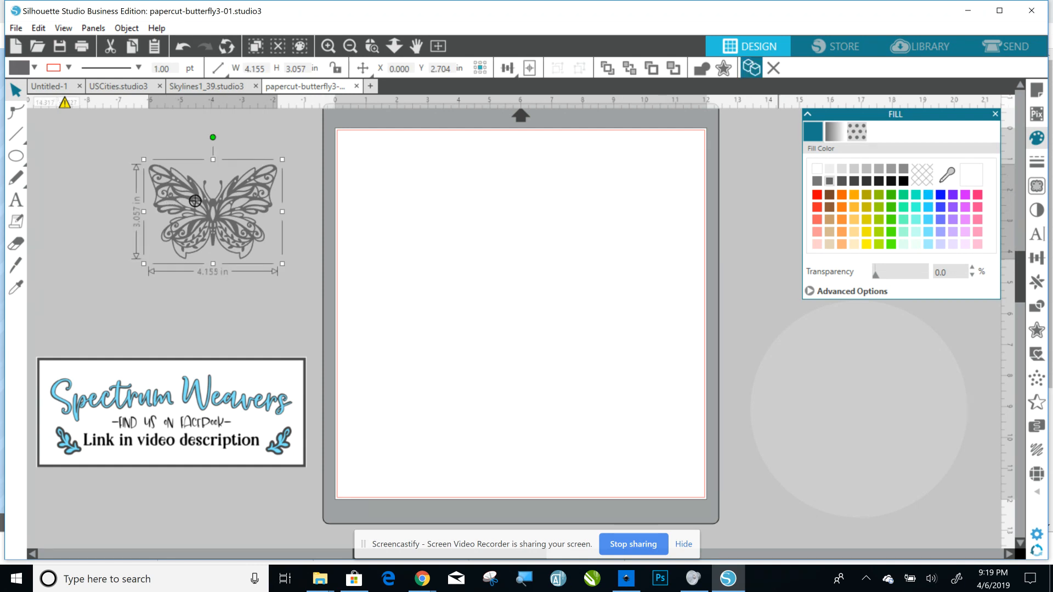
{"action": "left_click", "coordinate": [751, 68]}
{"action": "left_click_drag", "start_coordinate": [276, 209], "coordinate": [544, 221]}
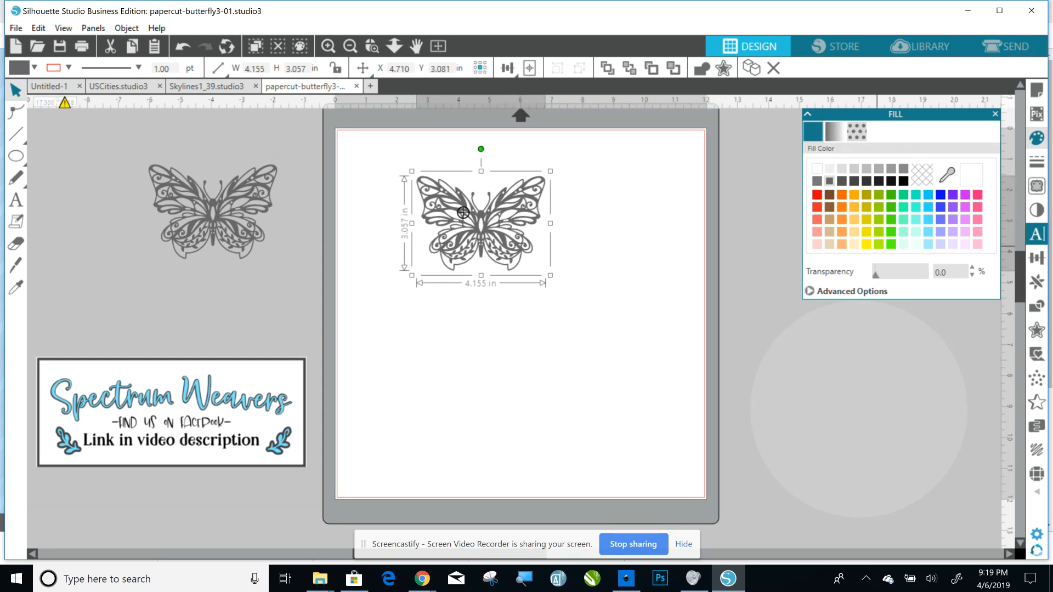
- Trace the outer edge of the butterfly copy on the mat and delete the traced source butterfly
{"action": "left_click", "coordinate": [1036, 186]}
{"action": "left_click", "coordinate": [862, 171]}
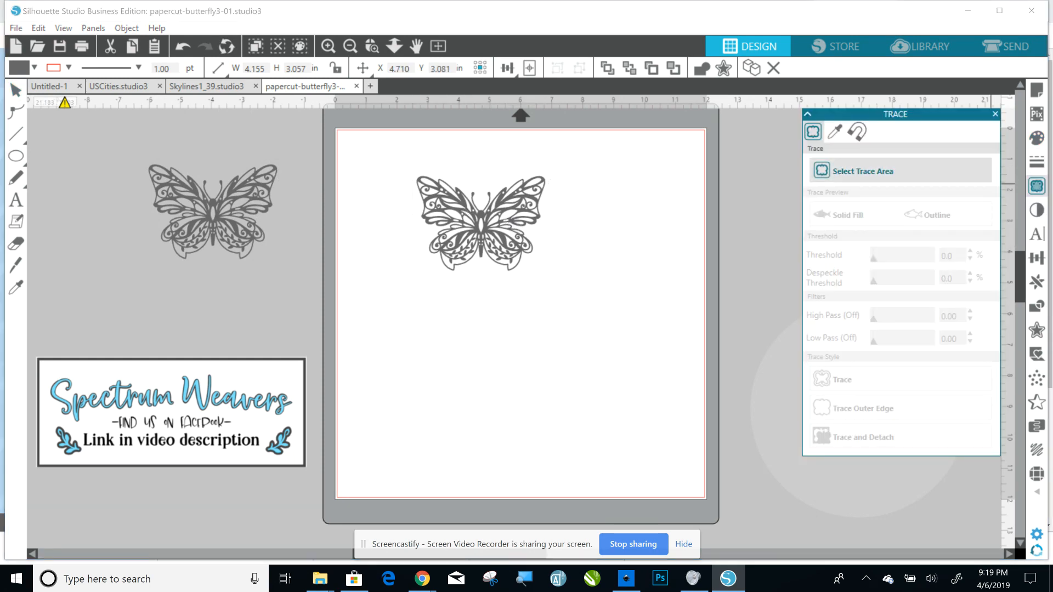
{"action": "mouse_move", "coordinate": [392, 154]}
{"action": "left_mouse_down"}
{"action": "mouse_move", "coordinate": [500, 295]}
{"action": "mouse_move", "coordinate": [609, 302]}
{"action": "left_mouse_up"}
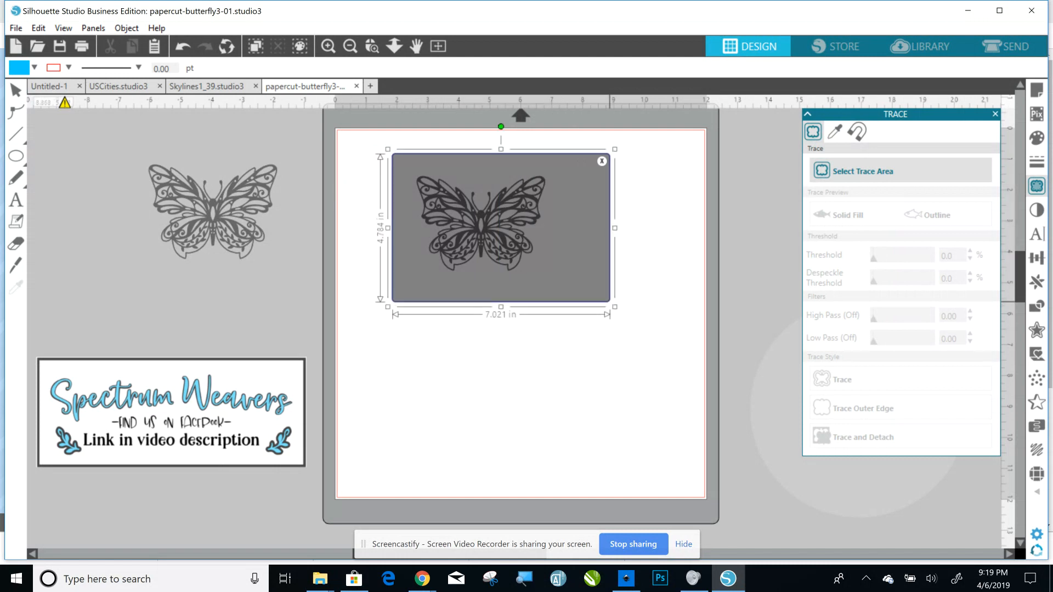
{"action": "left_click", "coordinate": [862, 408]}
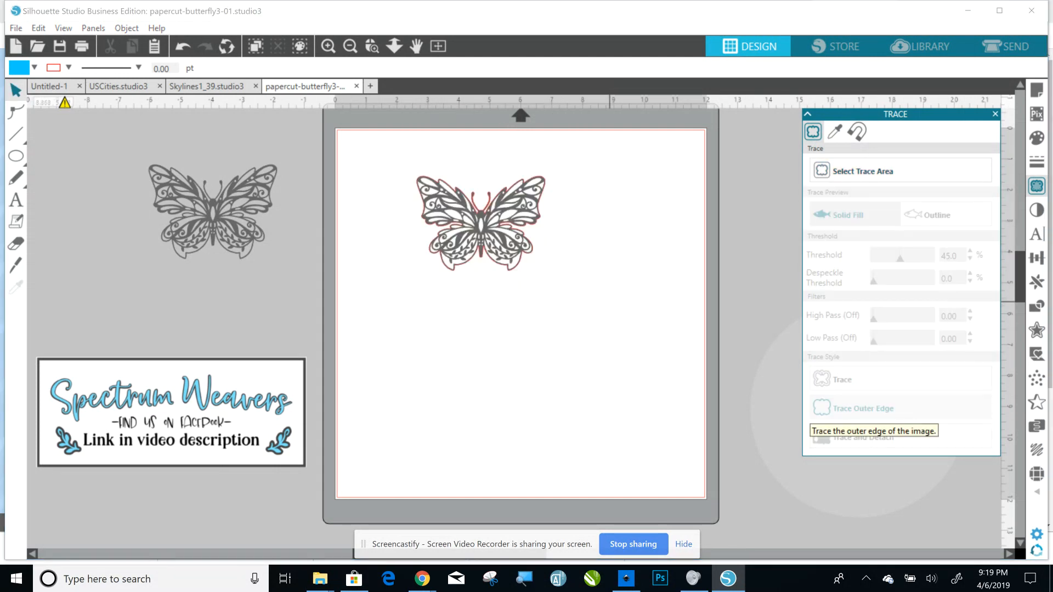
{"action": "mouse_move", "coordinate": [463, 212]}
{"action": "left_mouse_down"}
{"action": "mouse_move", "coordinate": [470, 303]}
{"action": "mouse_move", "coordinate": [520, 350]}
{"action": "left_mouse_up"}
{"action": "key", "text": "Delete"}
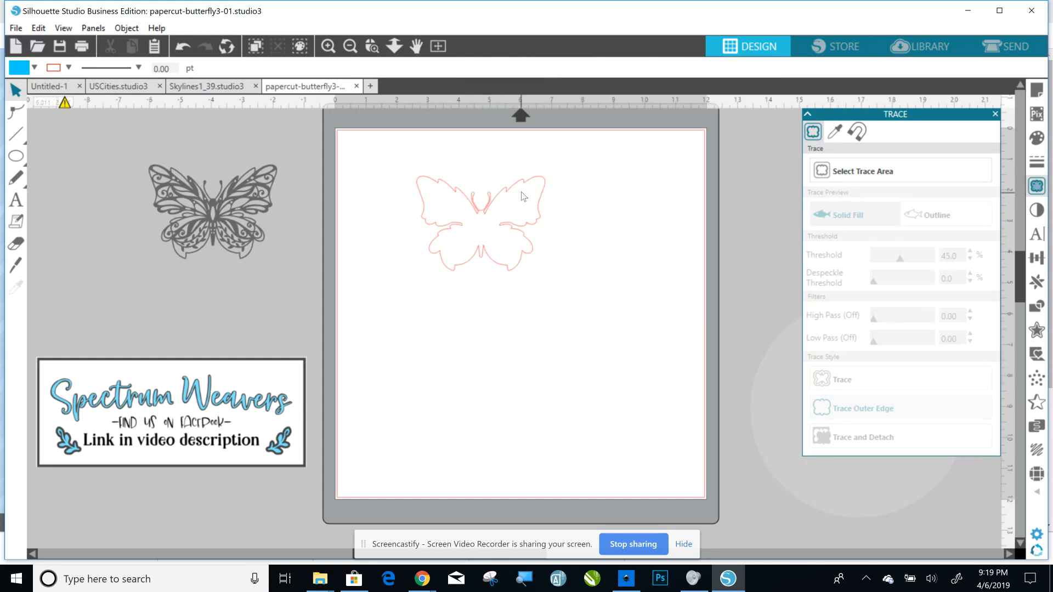
- Create an outward offset of 0.125 in with rounded corners around the traced butterfly outline
{"action": "left_click", "coordinate": [480, 223]}
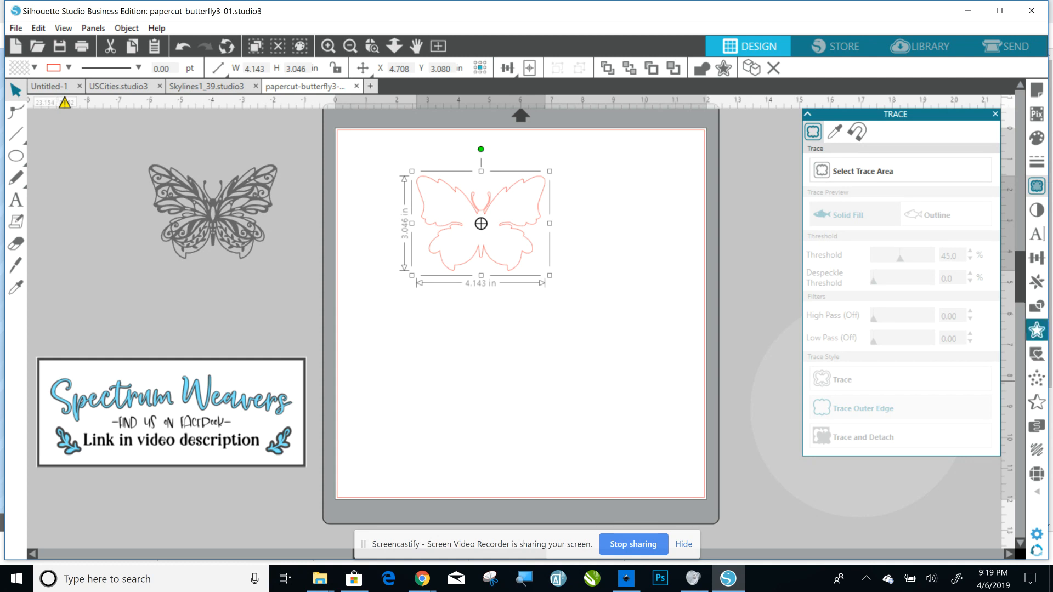
{"action": "left_click", "coordinate": [1036, 329]}
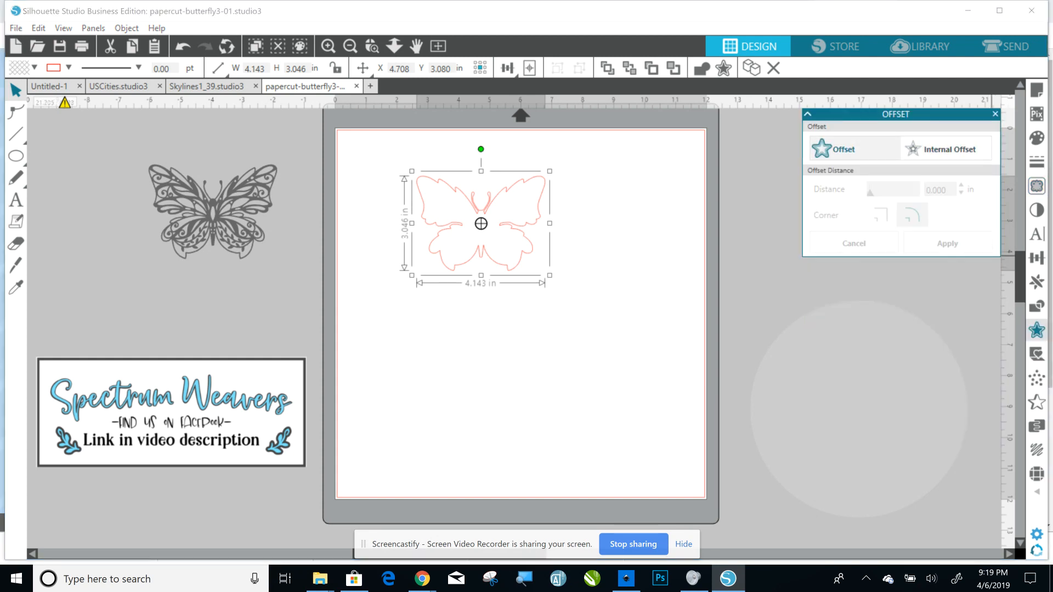
{"action": "left_click", "coordinate": [832, 149]}
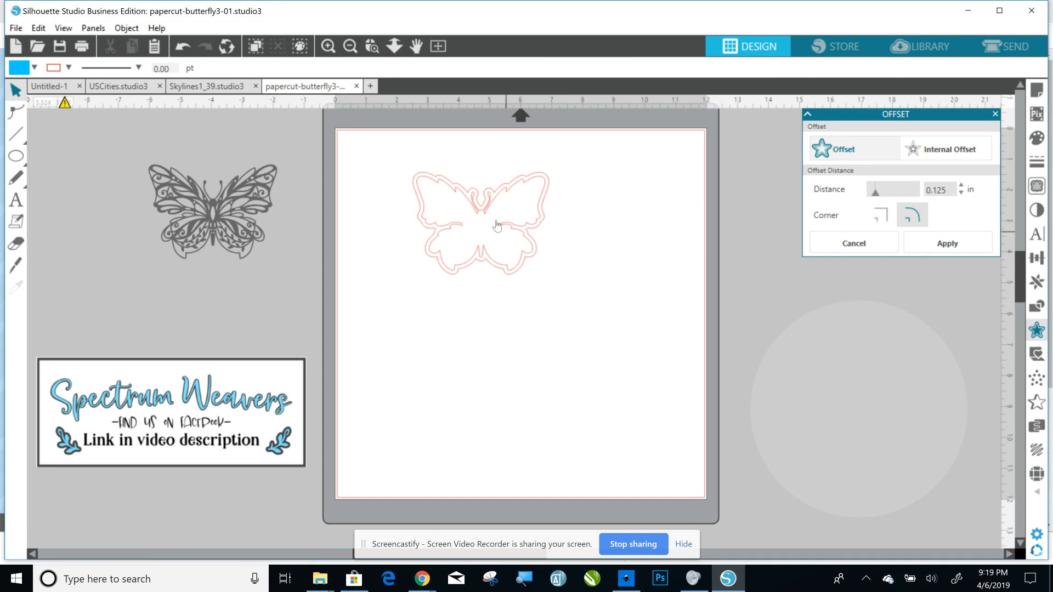
- Separate the inner traced outline from its offset and place the original detailed butterfly below them on the mat
{"action": "left_click_drag", "start_coordinate": [482, 223], "coordinate": [634, 213]}
{"action": "left_click", "coordinate": [248, 258]}
{"action": "left_click_drag", "start_coordinate": [249, 257], "coordinate": [527, 342]}
{"action": "key", "text": "Escape"}
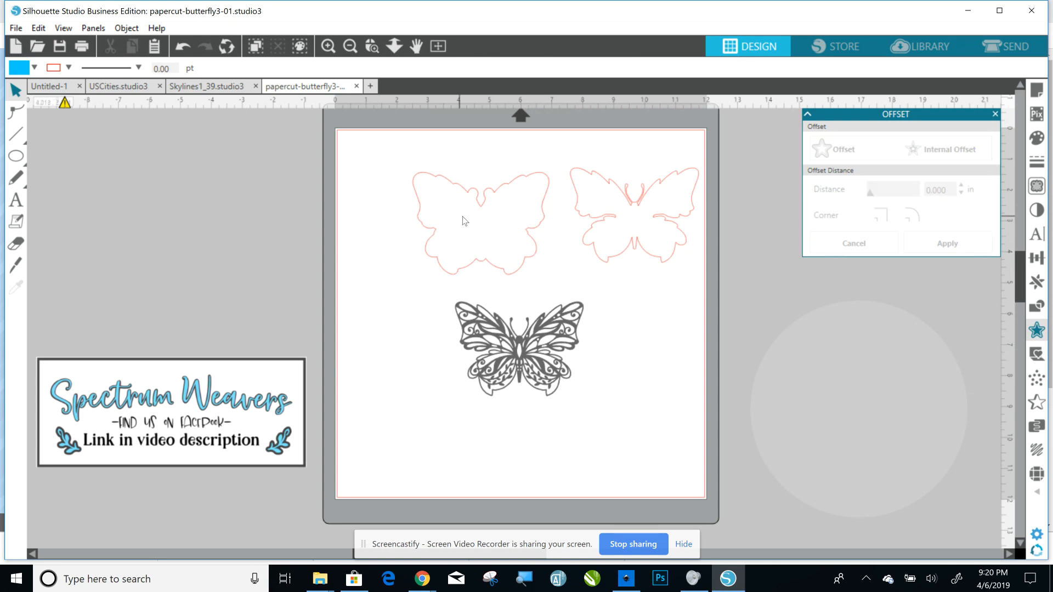
- Draw an ellipse about 4.76 in wide and 5.47 in high beside the mat
{"action": "mouse_move", "coordinate": [15, 158]}
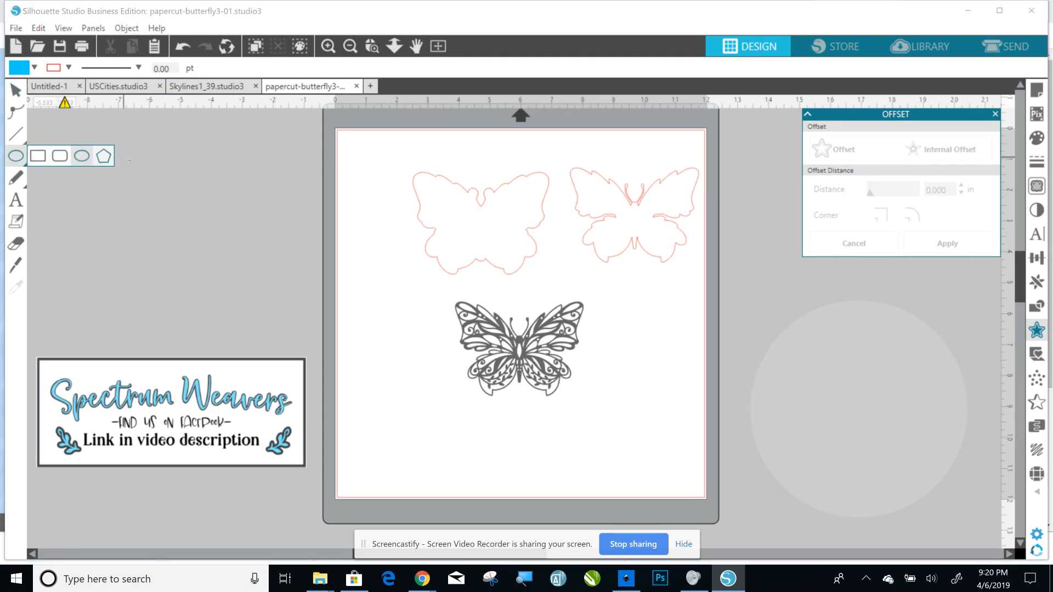
{"action": "left_click", "coordinate": [89, 154]}
{"action": "left_click_drag", "start_coordinate": [179, 150], "coordinate": [326, 319]}
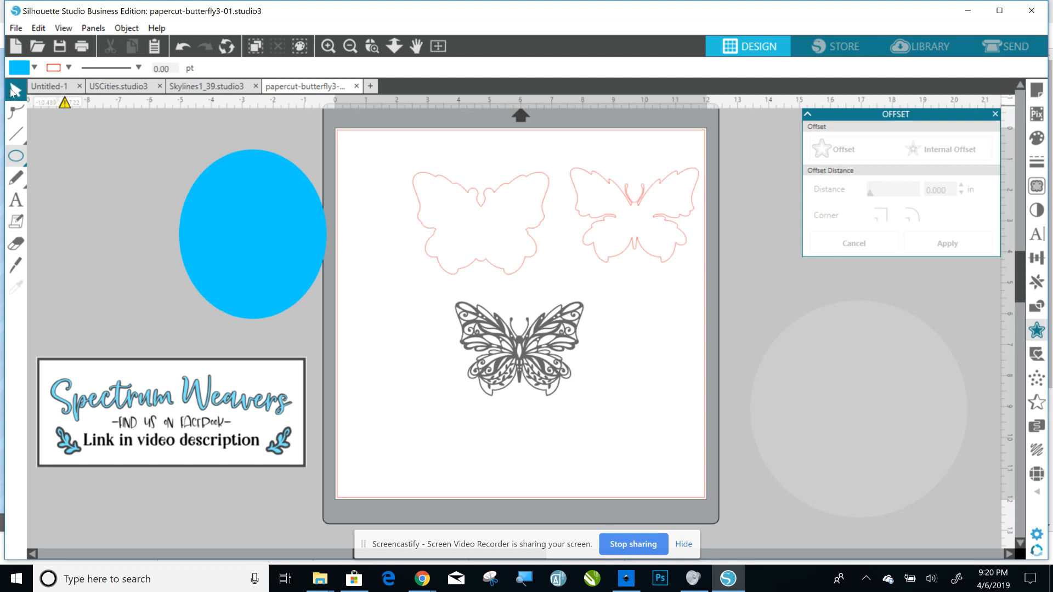
- Set the ellipse's width to 7 in
{"action": "left_click", "coordinate": [15, 90]}
{"action": "left_click", "coordinate": [252, 175]}
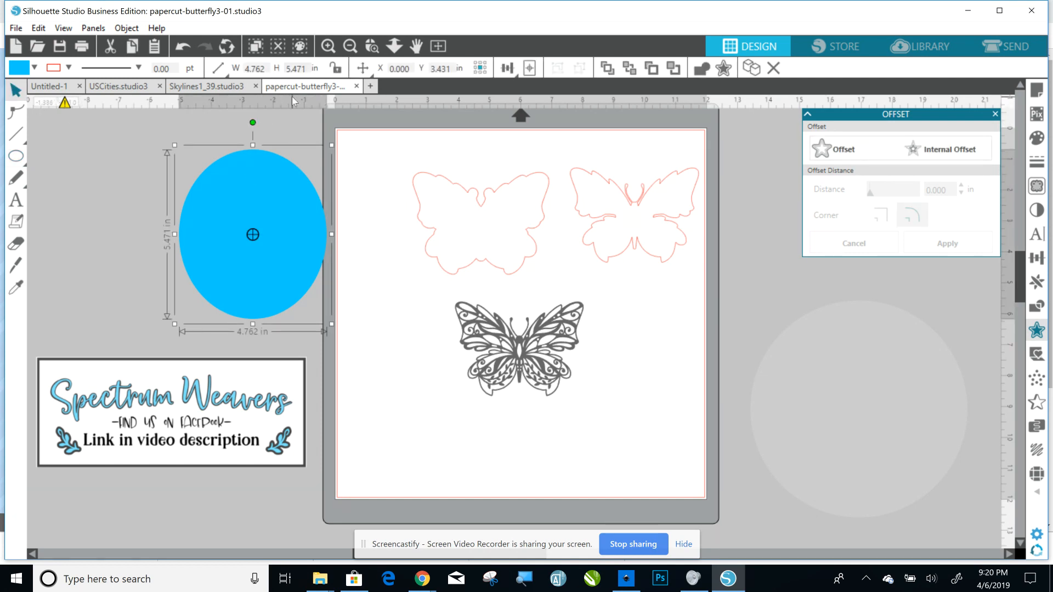
{"action": "key", "text": "BackSpace"}
{"action": "key", "text": "BackSpace"}
{"action": "key", "text": "BackSpace"}
{"action": "key", "text": "BackSpace"}
{"action": "key", "text": "BackSpace"}
{"action": "type", "text": "7"}
{"action": "key", "text": "Return"}
- Set the ellipse's height to 7 in and move the circle completely off the mat
{"action": "left_click", "coordinate": [315, 69]}
{"action": "key", "text": "BackSpace"}
{"action": "key", "text": "BackSpace"}
{"action": "key", "text": "BackSpace"}
{"action": "key", "text": "BackSpace"}
{"action": "key", "text": "BackSpace"}
{"action": "type", "text": "7"}
{"action": "key", "text": "Return"}
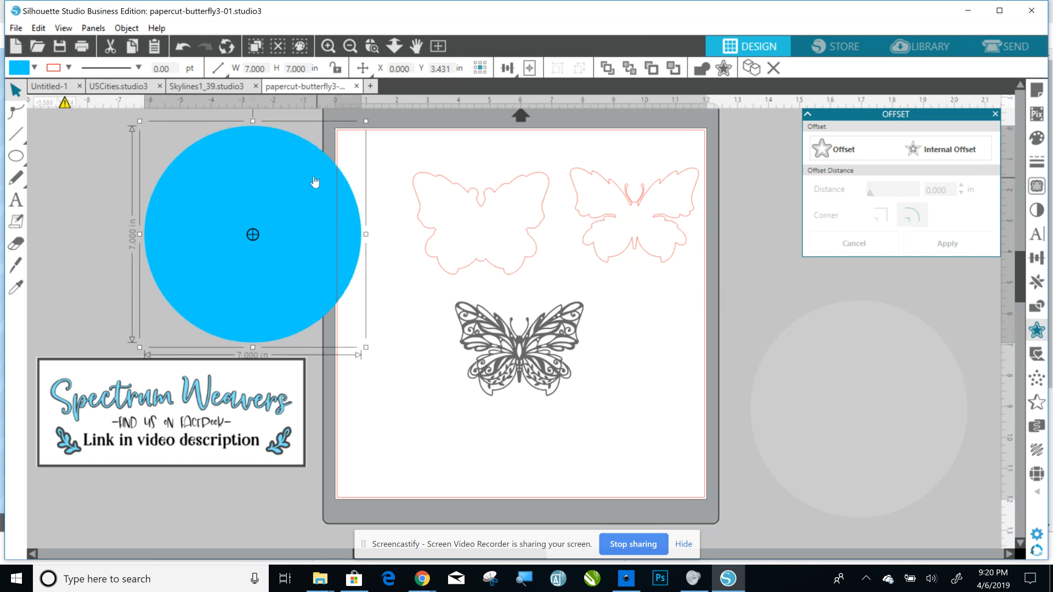
{"action": "left_click_drag", "start_coordinate": [301, 176], "coordinate": [236, 178]}
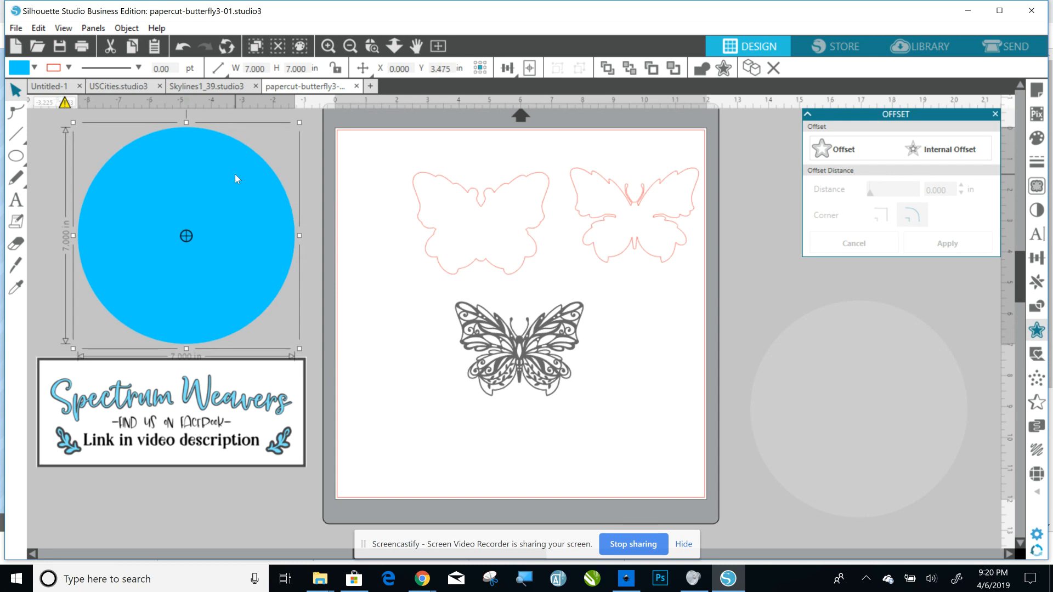
- Fill the 7 in circle with the lightest gray
{"action": "left_click", "coordinate": [1036, 138]}
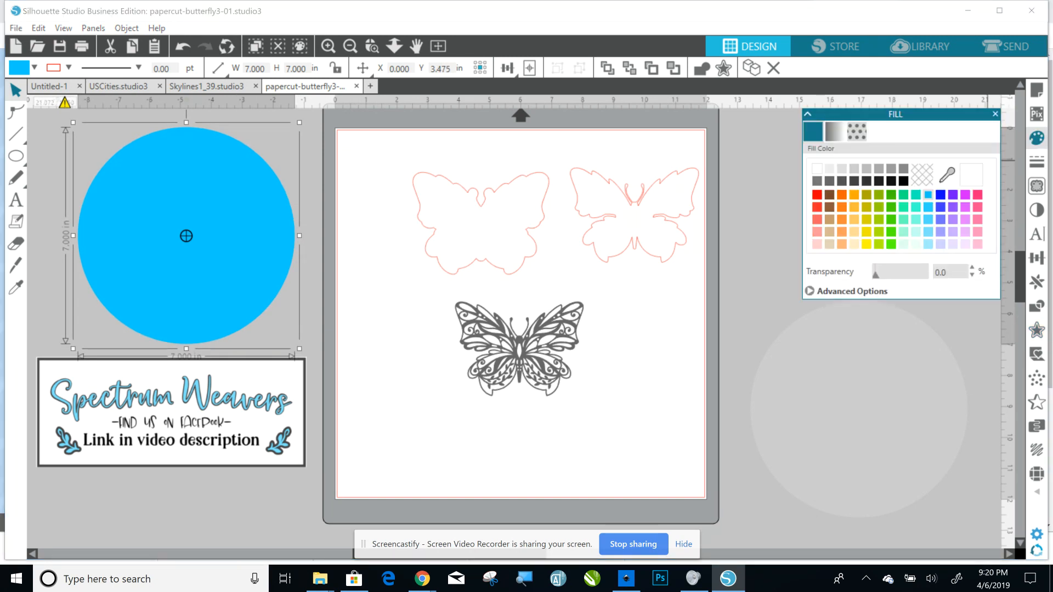
{"action": "left_click", "coordinate": [828, 169]}
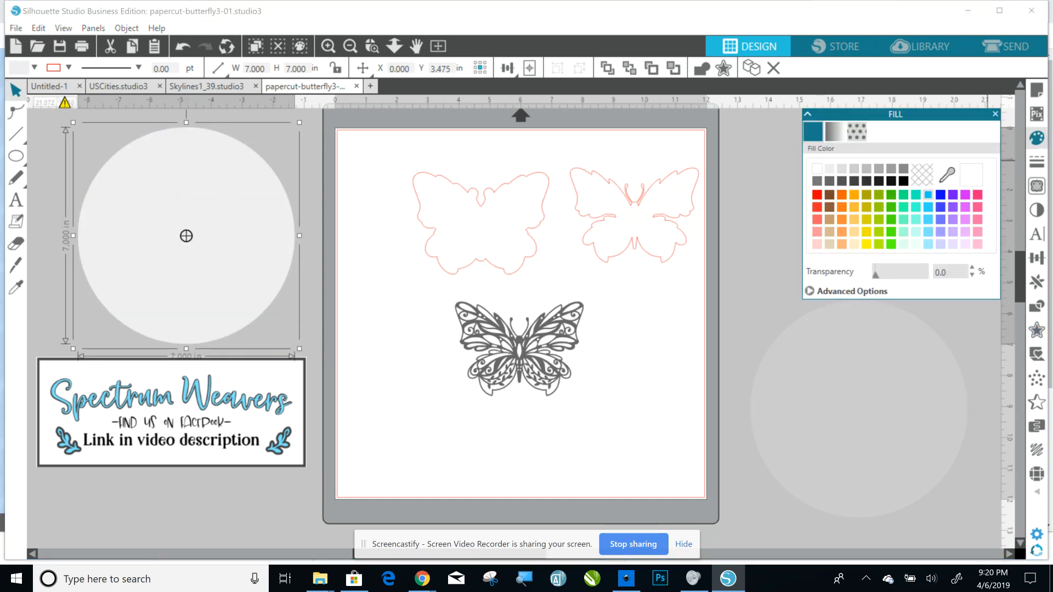
{"action": "left_click", "coordinate": [372, 281]}
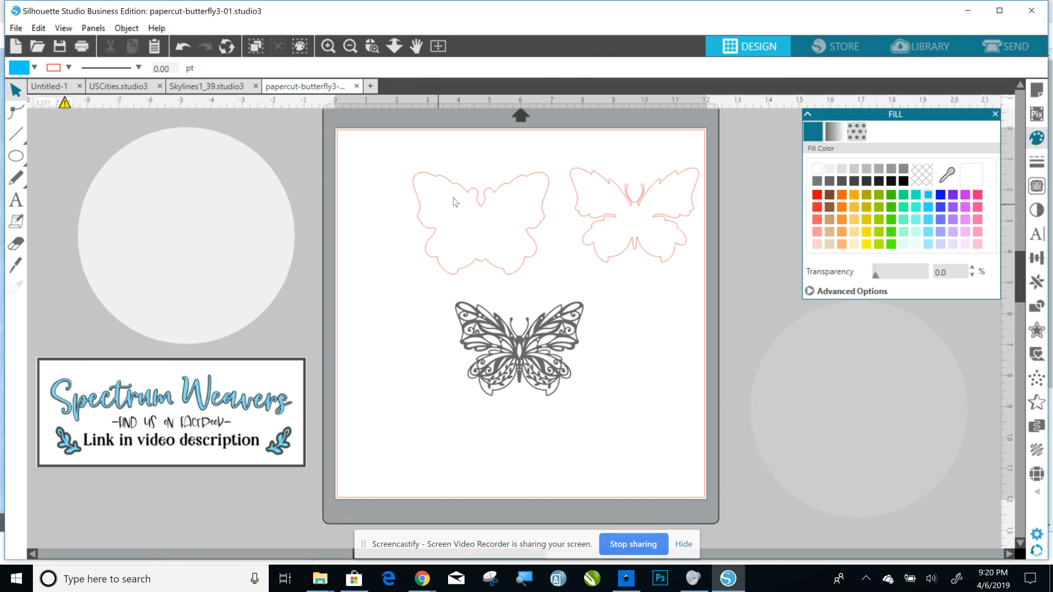
- Move the offset butterfly outline toward the mat's upper left corner and fill it with medium dark gray
{"action": "left_click_drag", "start_coordinate": [453, 201], "coordinate": [402, 170]}
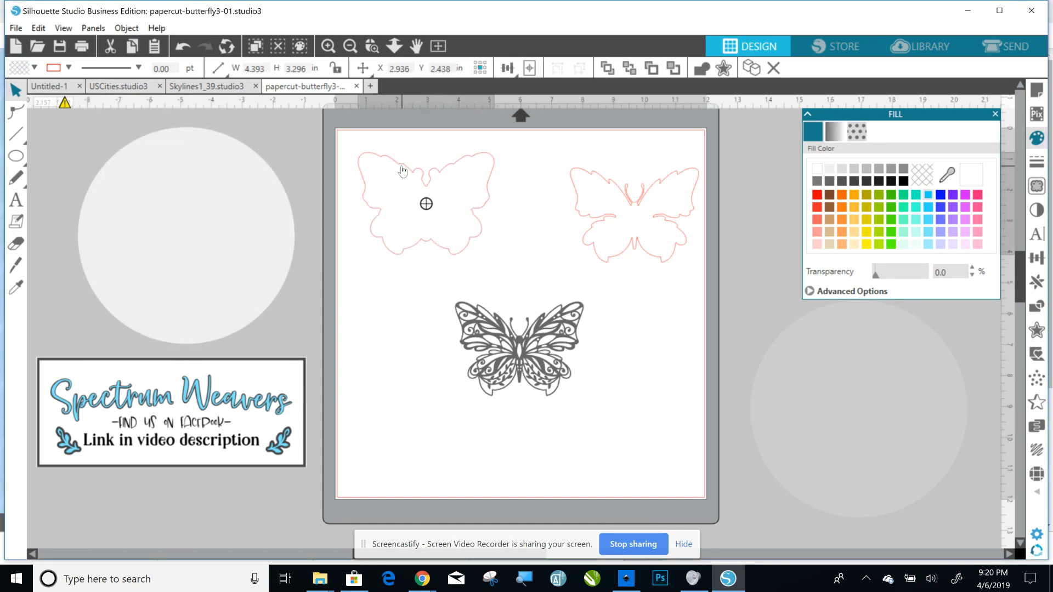
{"action": "left_click", "coordinate": [460, 182]}
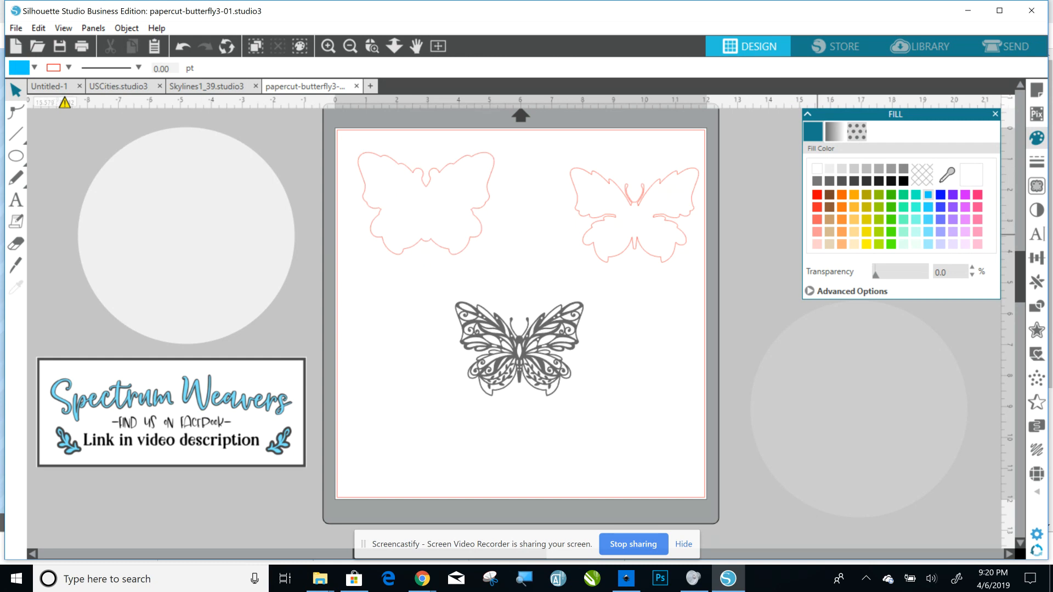
{"action": "left_click", "coordinate": [817, 181]}
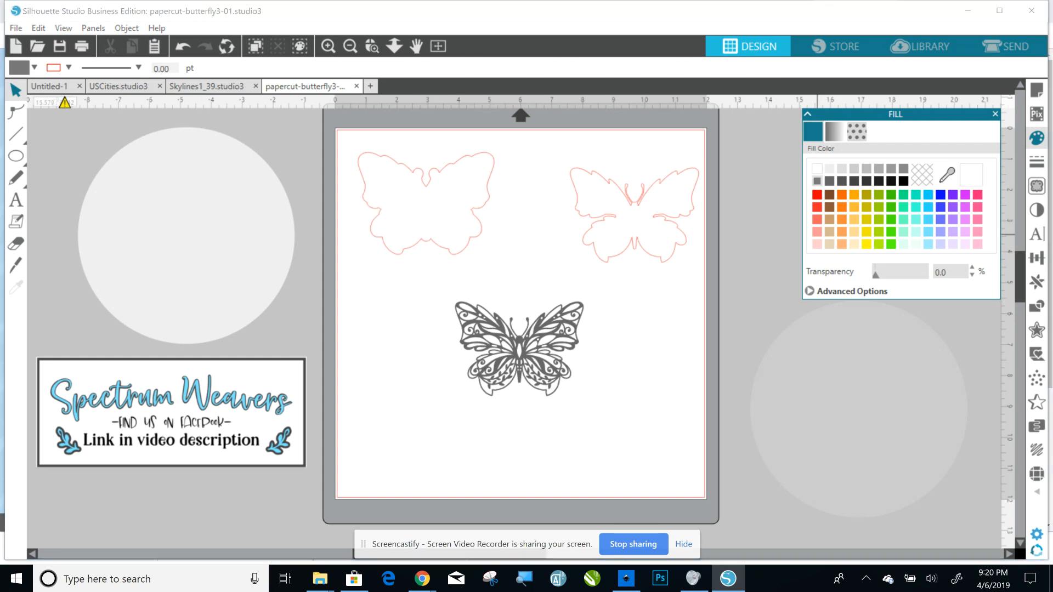
{"action": "left_click", "coordinate": [490, 160]}
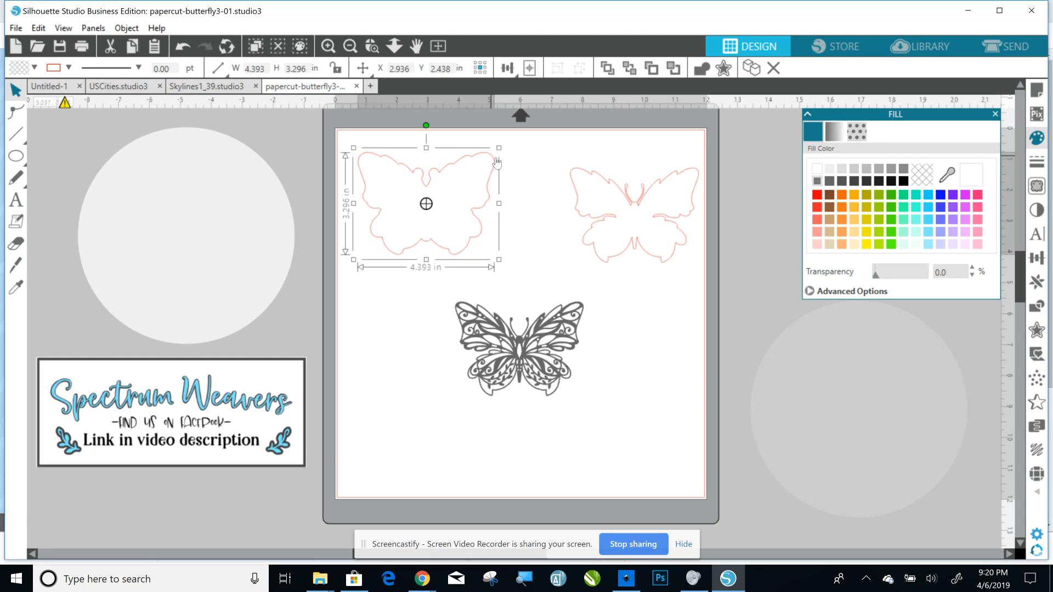
{"action": "left_click", "coordinate": [817, 180]}
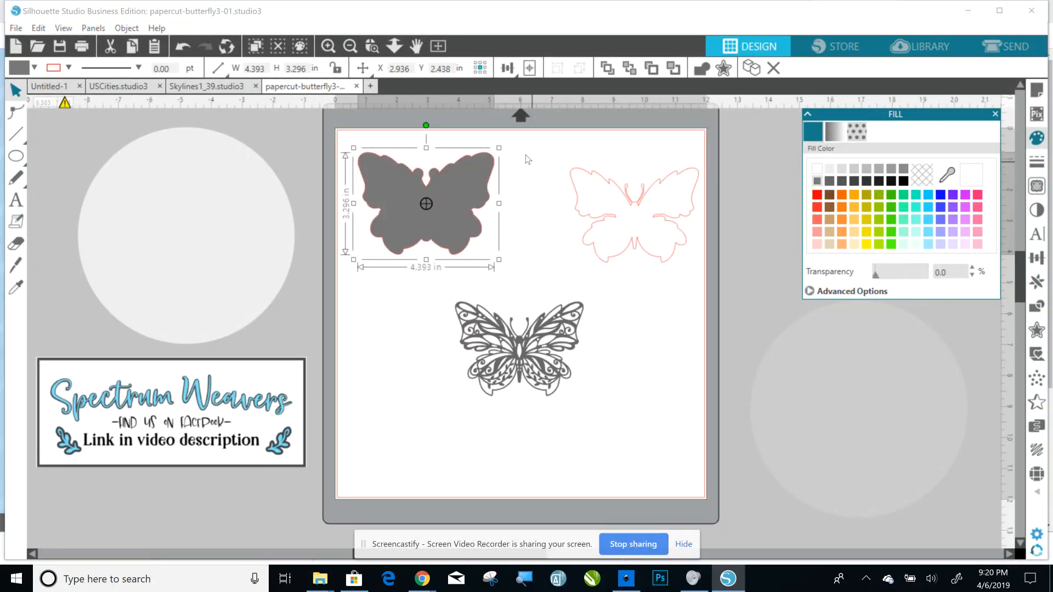
- Set the dark gray offset butterfly's line color to transparent
{"action": "left_click", "coordinate": [94, 29]}
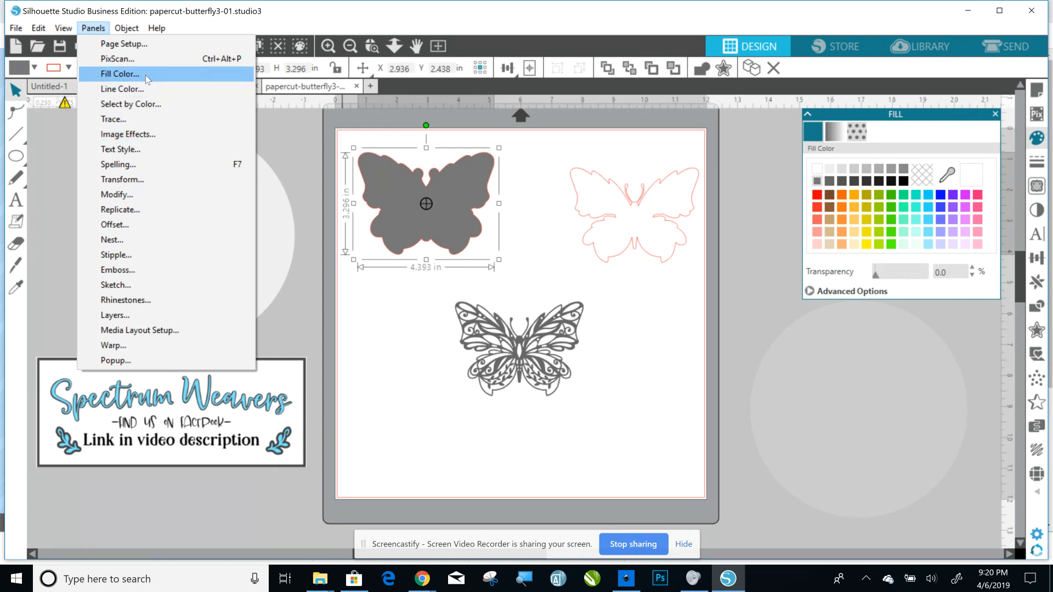
{"action": "left_click", "coordinate": [147, 91]}
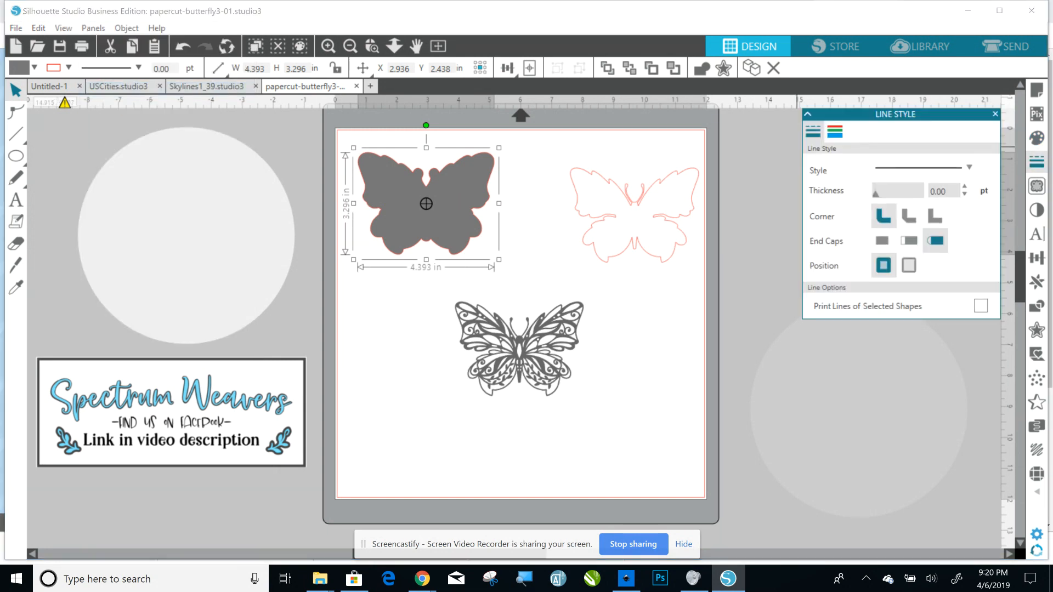
{"action": "left_click", "coordinate": [922, 175]}
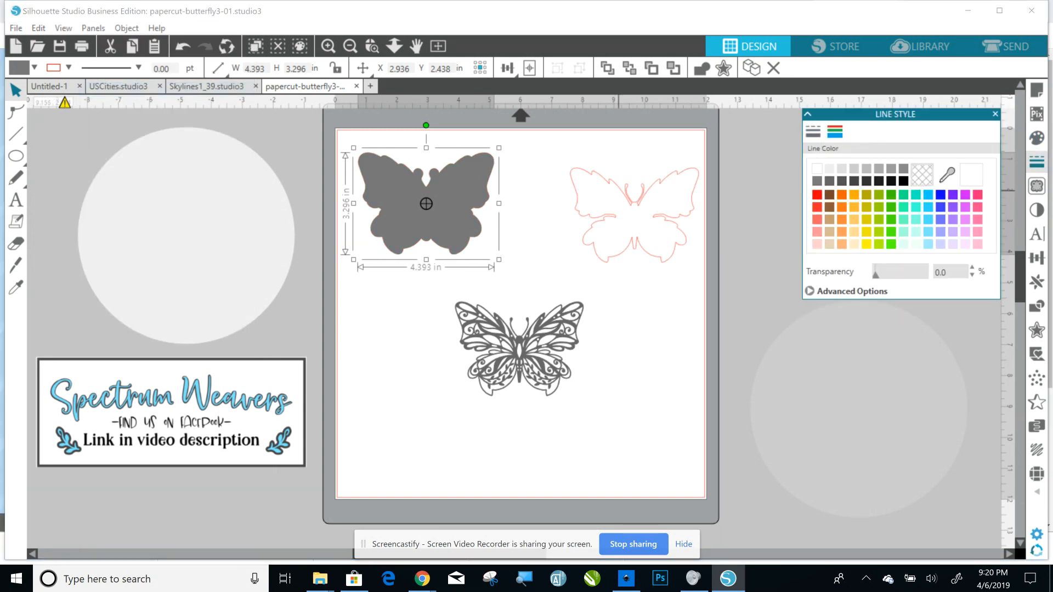
{"action": "left_click", "coordinate": [569, 222]}
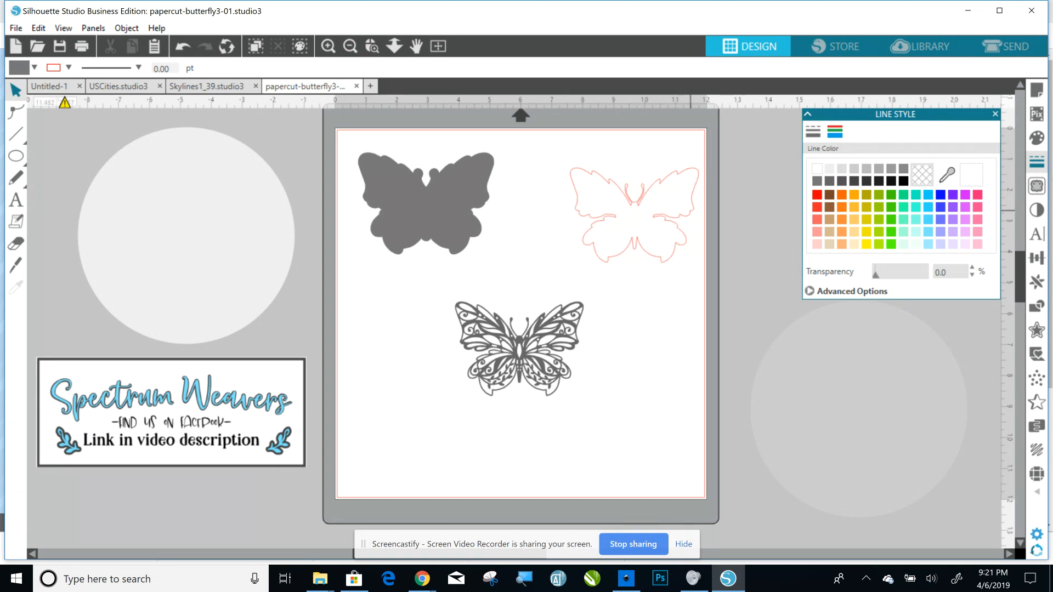
- Give the inner traced butterfly a white line color and a light gray fill
{"action": "left_click", "coordinate": [634, 214]}
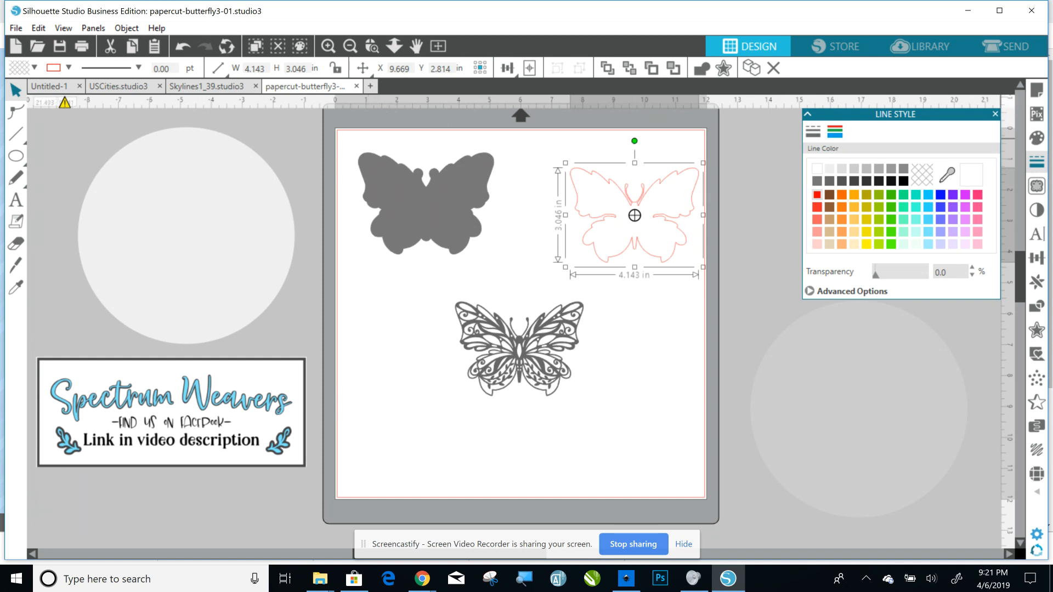
{"action": "left_click", "coordinate": [817, 169]}
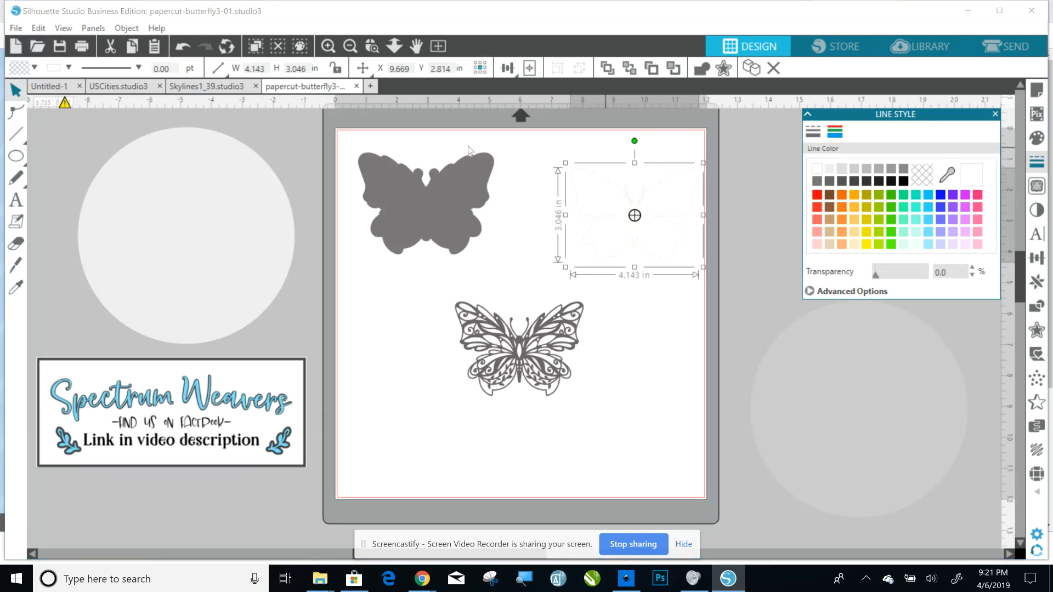
{"action": "left_click", "coordinate": [92, 28]}
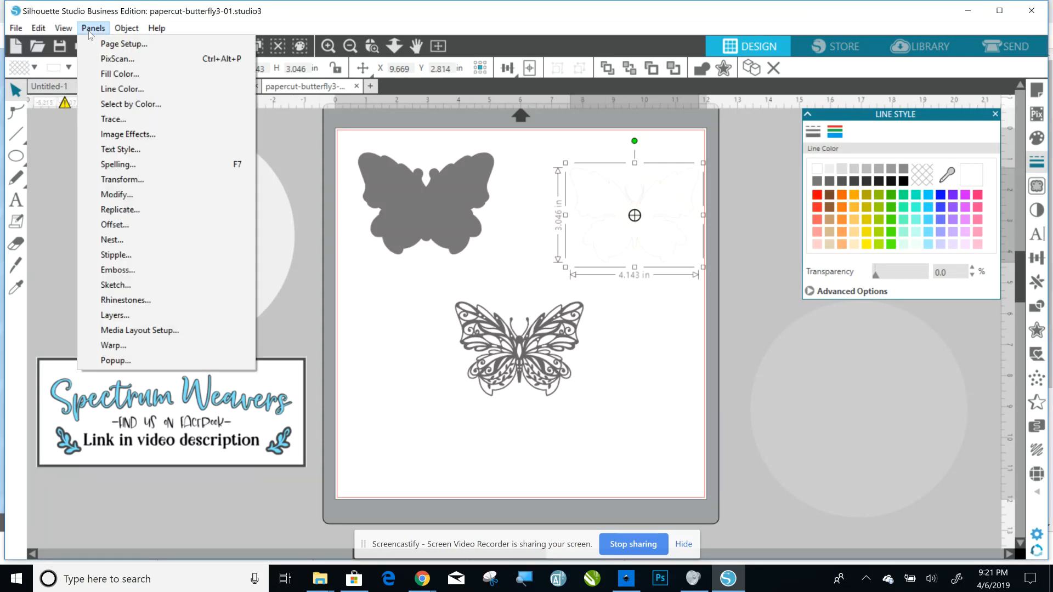
{"action": "mouse_move", "coordinate": [123, 30]}
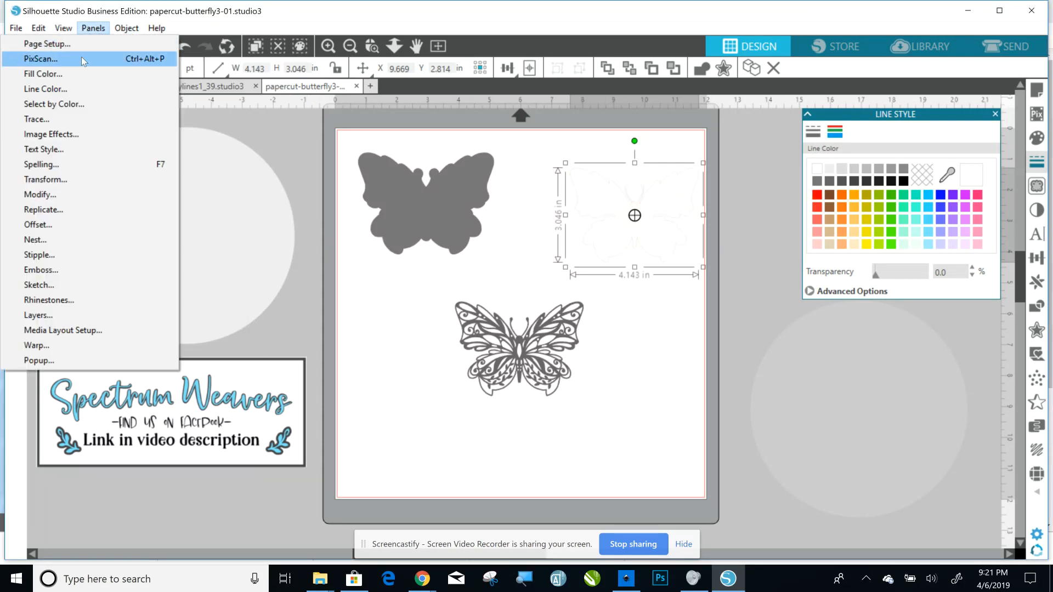
{"action": "left_click", "coordinate": [77, 76]}
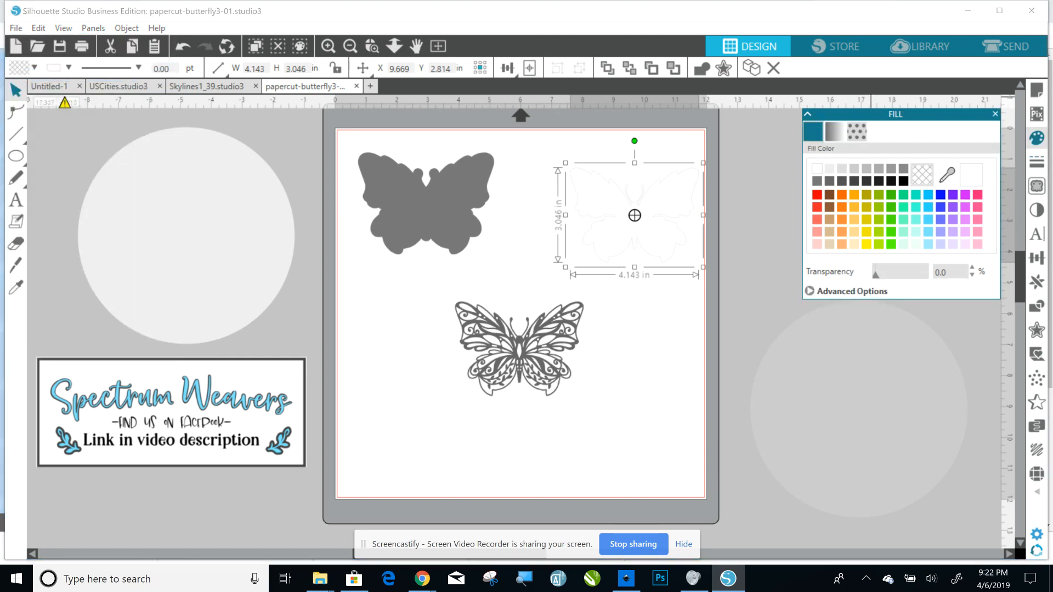
{"action": "left_click", "coordinate": [841, 169]}
- Center the light gray butterfly on the dark gray offset butterfly and move the detailed butterfly beside them
{"action": "left_click_drag", "start_coordinate": [655, 223], "coordinate": [447, 218]}
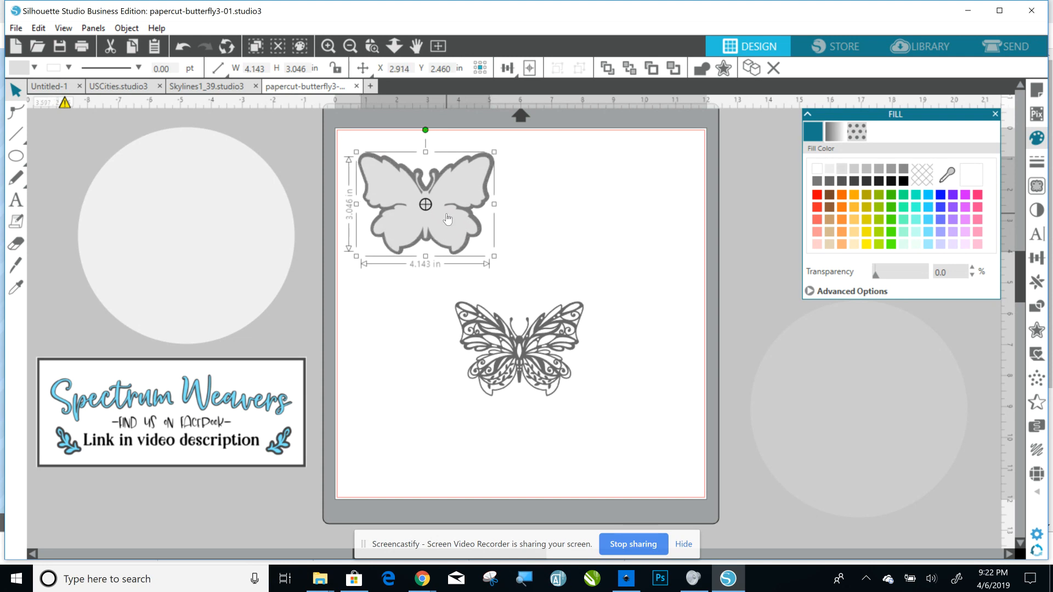
{"action": "left_click", "coordinate": [501, 337]}
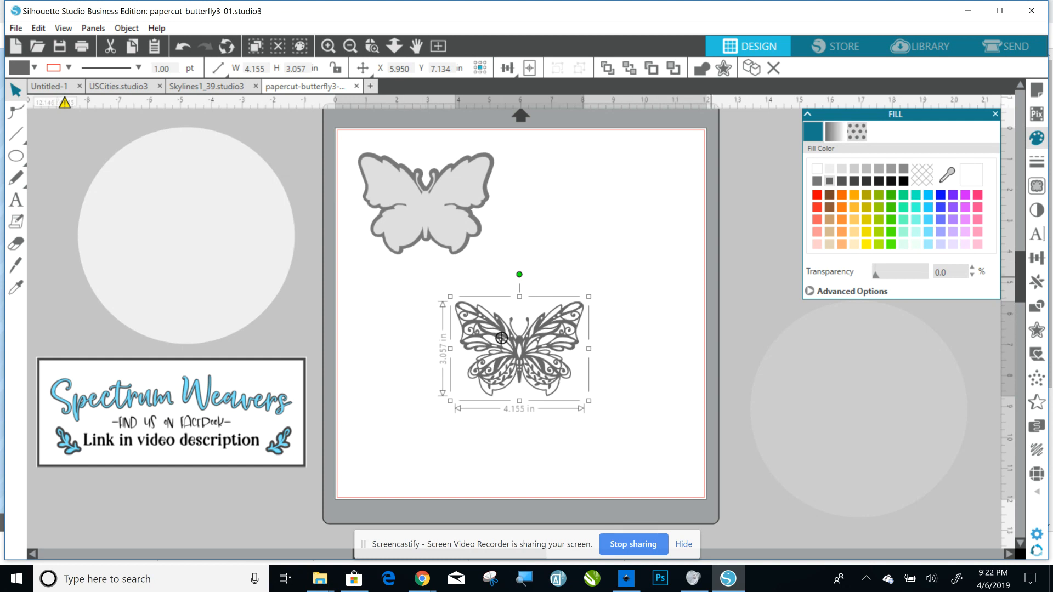
{"action": "left_click_drag", "start_coordinate": [501, 338], "coordinate": [564, 214]}
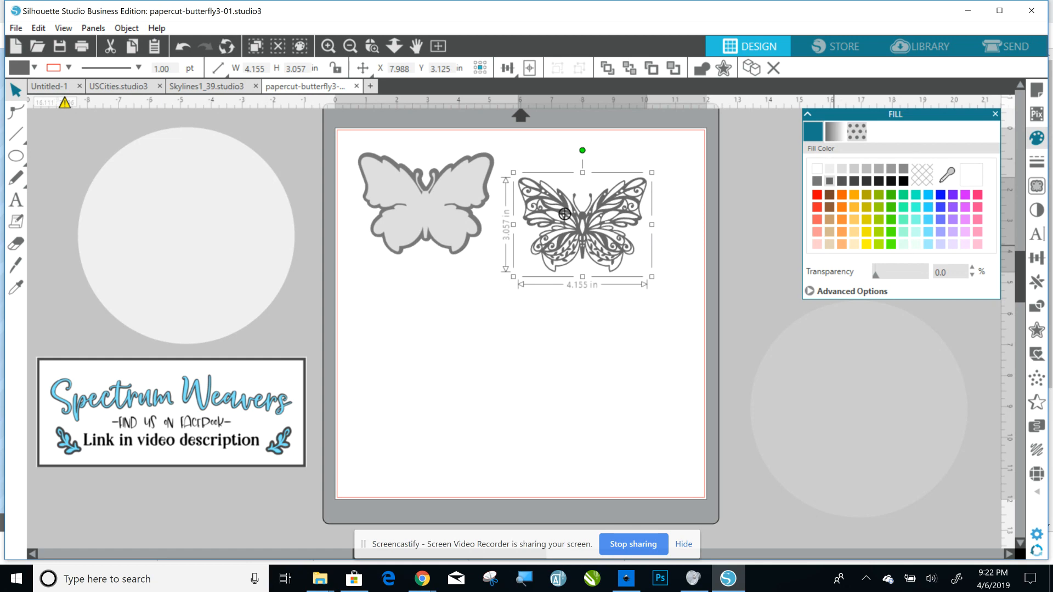
- Fill the detailed butterfly with light blue and bring it to the front of its layer
{"action": "left_click", "coordinate": [927, 220]}
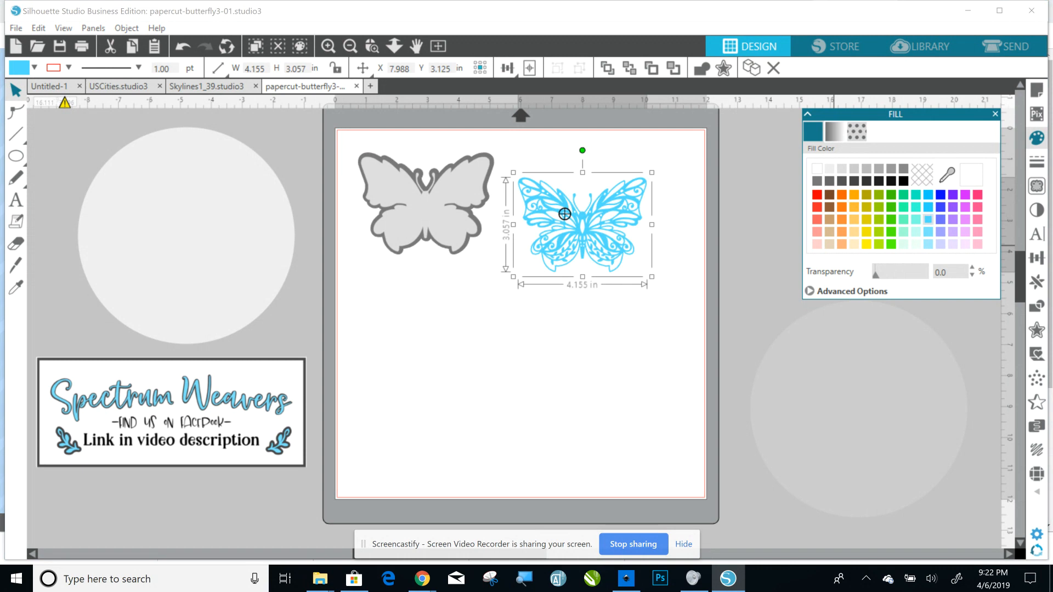
{"action": "left_click_drag", "start_coordinate": [564, 214], "coordinate": [504, 251]}
{"action": "right_click", "coordinate": [573, 201]}
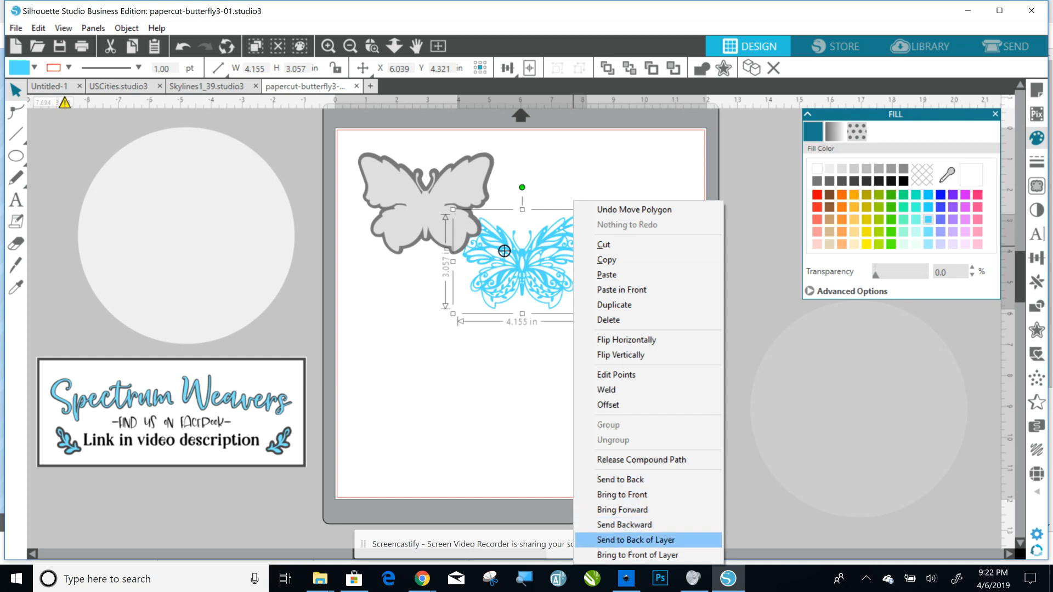
{"action": "left_click", "coordinate": [637, 555]}
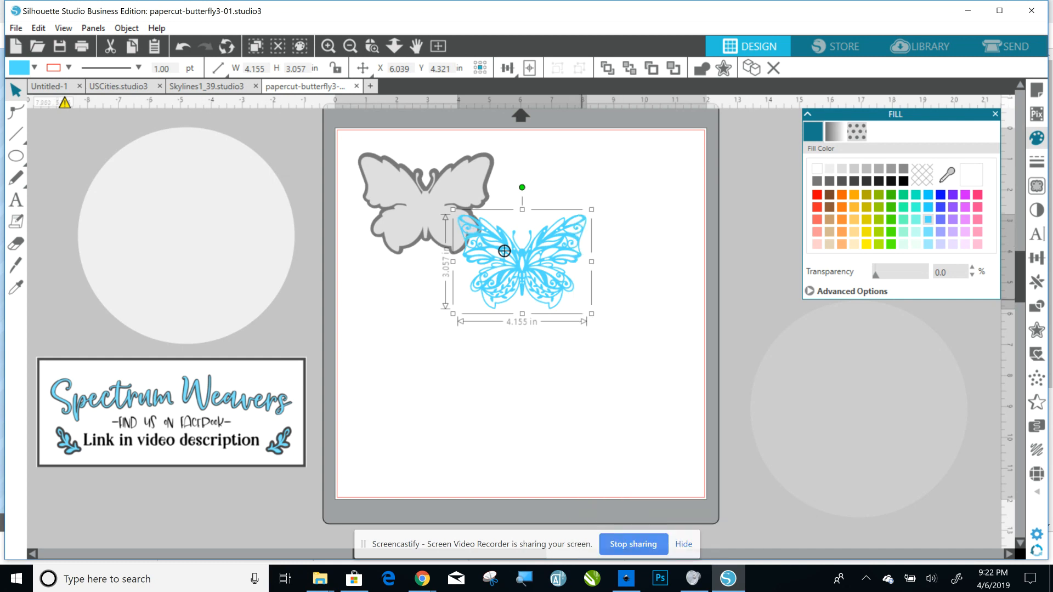
- Center the blue butterfly on the two gray butterflies and shift all three layers together slightly inward on the mat
{"action": "left_click_drag", "start_coordinate": [504, 251], "coordinate": [409, 193]}
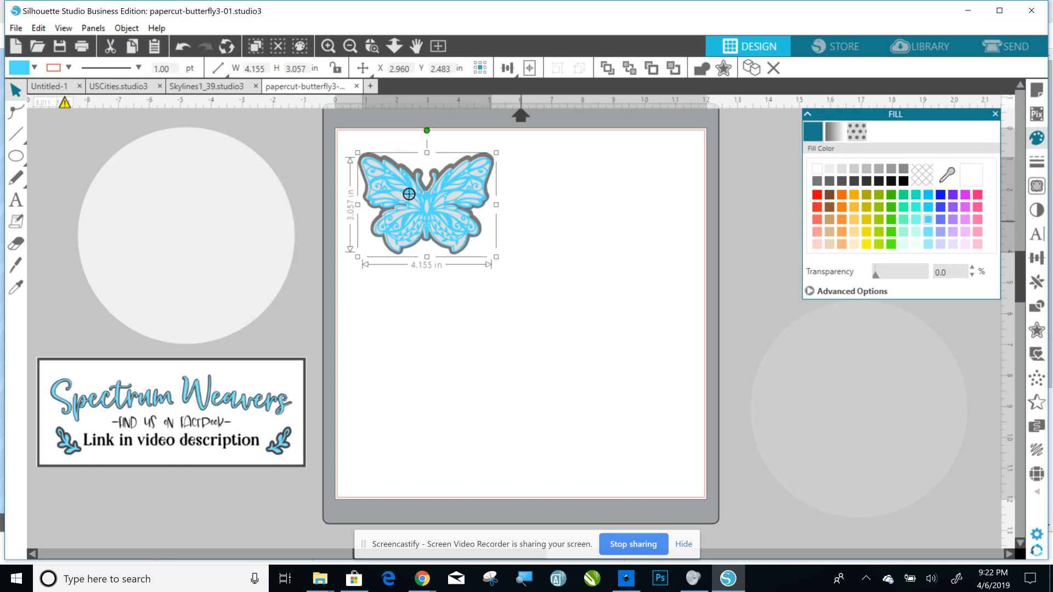
{"action": "left_click", "coordinate": [521, 278]}
{"action": "left_click", "coordinate": [378, 212]}
{"action": "left_click_drag", "start_coordinate": [377, 208], "coordinate": [349, 209]}
{"action": "left_click_drag", "start_coordinate": [428, 215], "coordinate": [446, 250]}
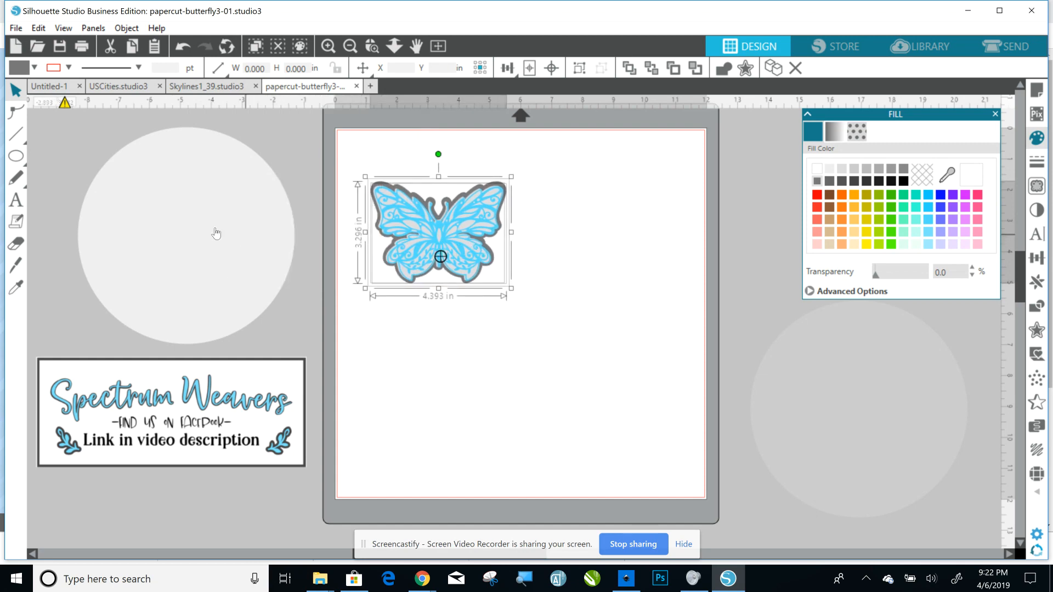
- Send the very light gray 7 in circle to the back of its layer and move it onto the mat
{"action": "left_click", "coordinate": [215, 231]}
{"action": "right_click", "coordinate": [212, 222]}
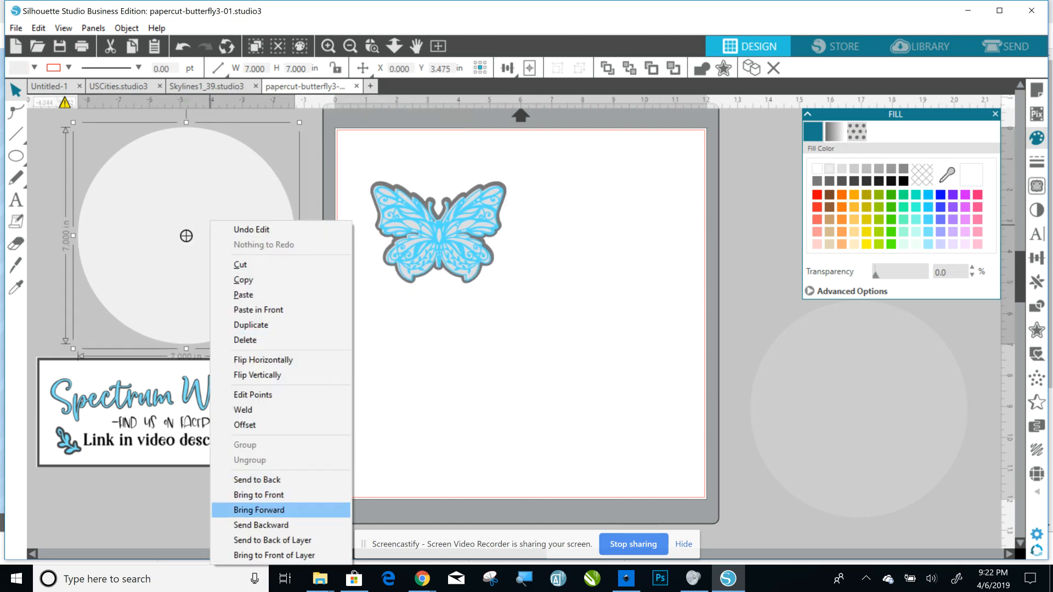
{"action": "left_click", "coordinate": [272, 539]}
{"action": "left_click_drag", "start_coordinate": [462, 362], "coordinate": [451, 184]}
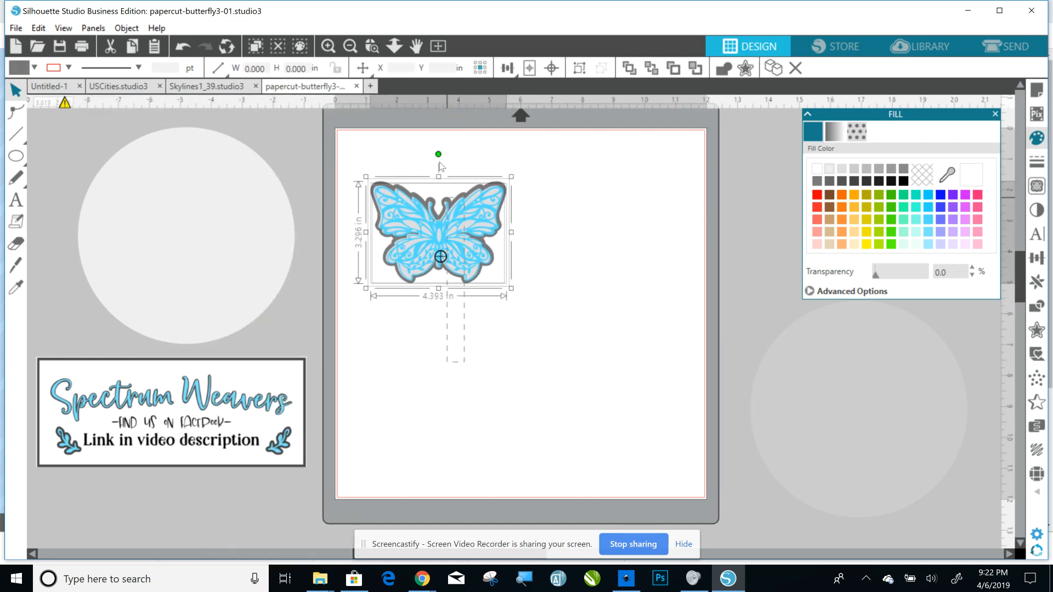
{"action": "left_click_drag", "start_coordinate": [161, 204], "coordinate": [490, 262]}
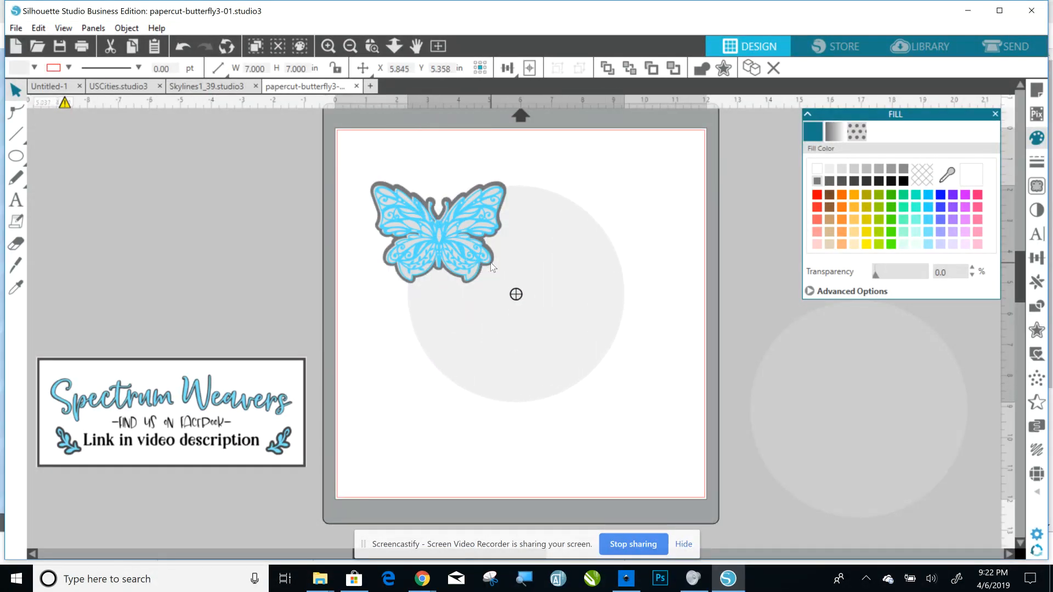
- Move the layered butterfly onto the light gray circle and enlarge it to about 5.9 in wide
{"action": "left_click_drag", "start_coordinate": [400, 162], "coordinate": [470, 284]}
{"action": "left_click_drag", "start_coordinate": [579, 334], "coordinate": [624, 368]}
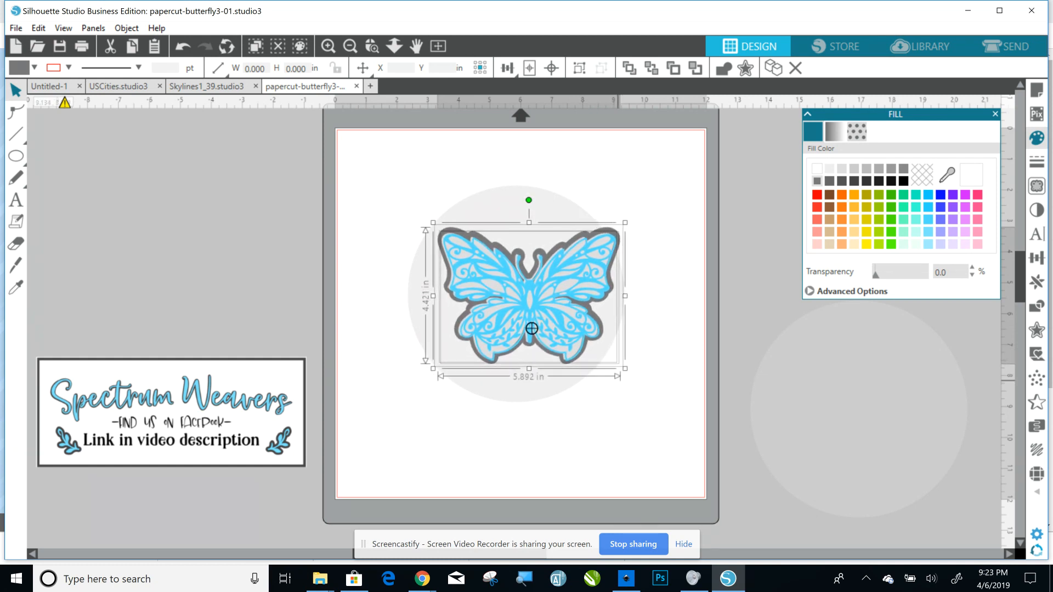
- Move the layered butterfly off the mat and resize the light gray circle to 5 in wide and 5 in high
{"action": "left_click_drag", "start_coordinate": [553, 311], "coordinate": [260, 230]}
{"action": "left_click", "coordinate": [473, 213]}
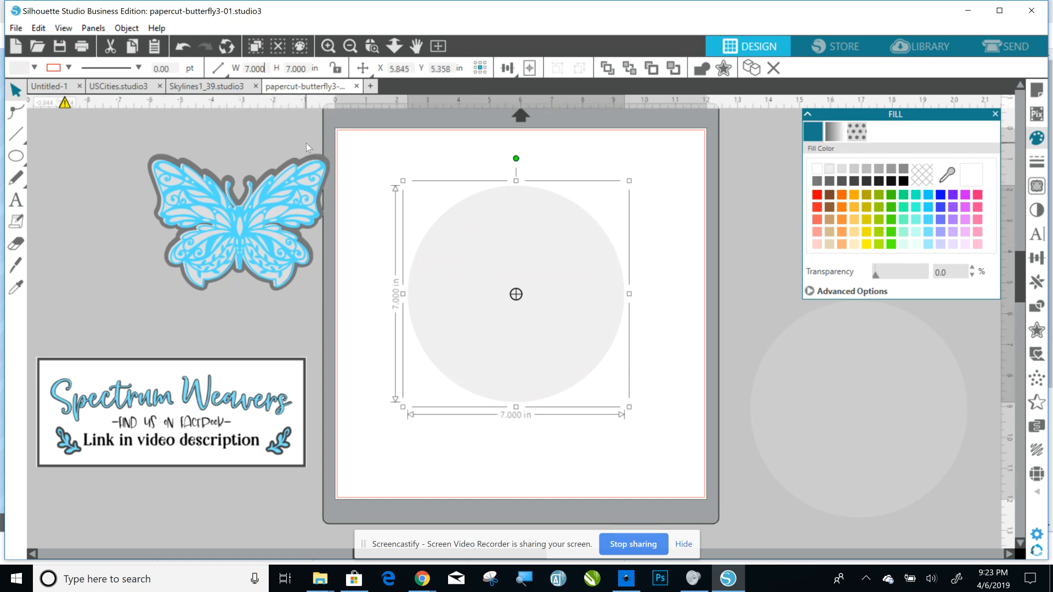
{"action": "key", "text": "BackSpace"}
{"action": "key", "text": "BackSpace"}
{"action": "key", "text": "BackSpace"}
{"action": "key", "text": "BackSpace"}
{"action": "type", "text": "5"}
{"action": "key", "text": "Tab"}
{"action": "key", "text": "BackSpace"}
{"action": "key", "text": "BackSpace"}
{"action": "key", "text": "BackSpace"}
{"action": "key", "text": "Return"}
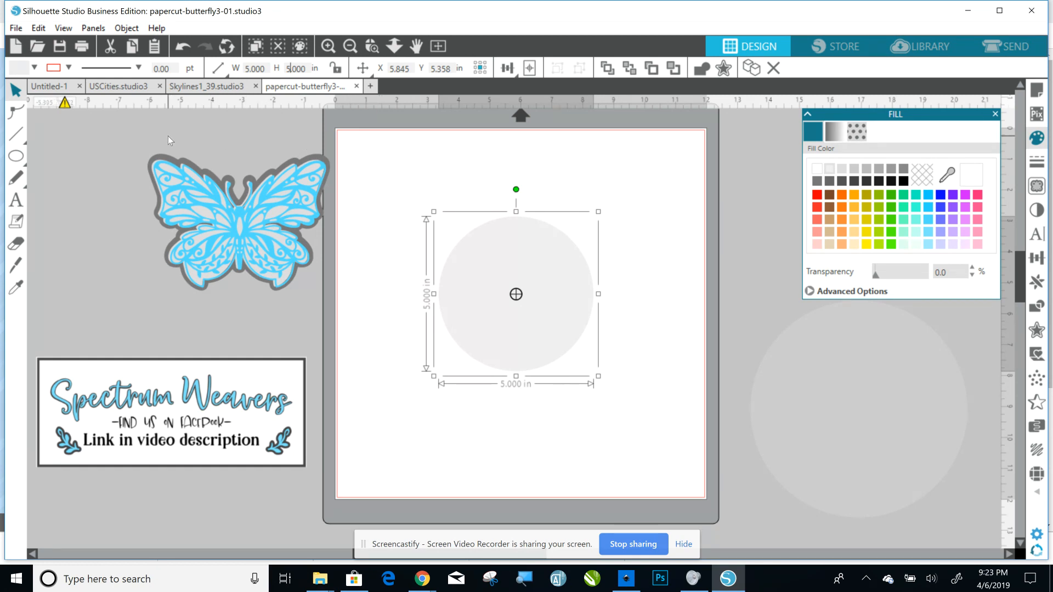
- Move the layered butterfly back over the 5 in circle and shrink it to about 4.25 in wide
{"action": "left_click", "coordinate": [224, 255]}
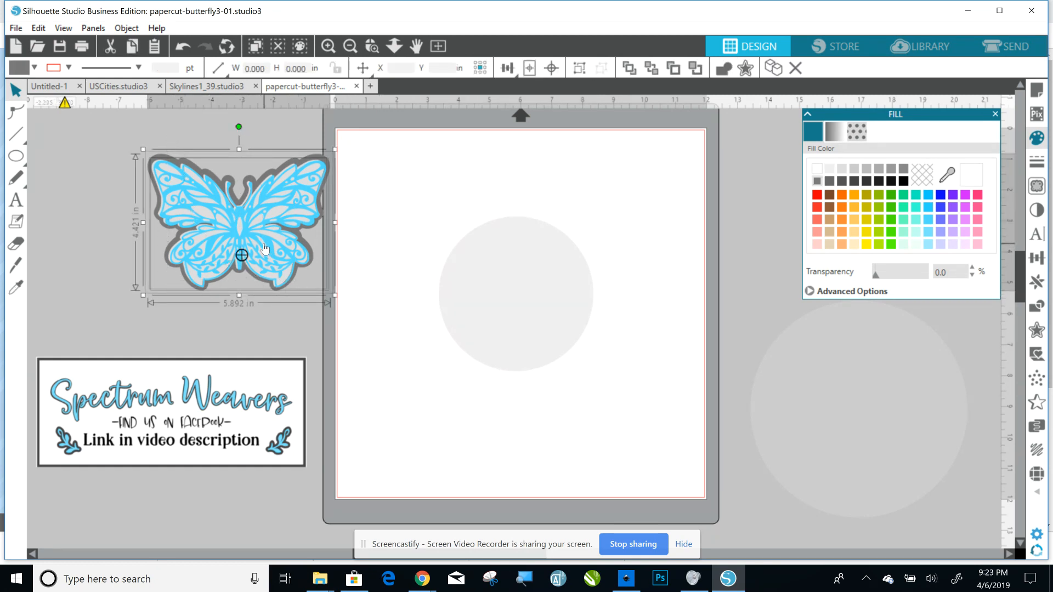
{"action": "left_click_drag", "start_coordinate": [242, 255], "coordinate": [501, 330]}
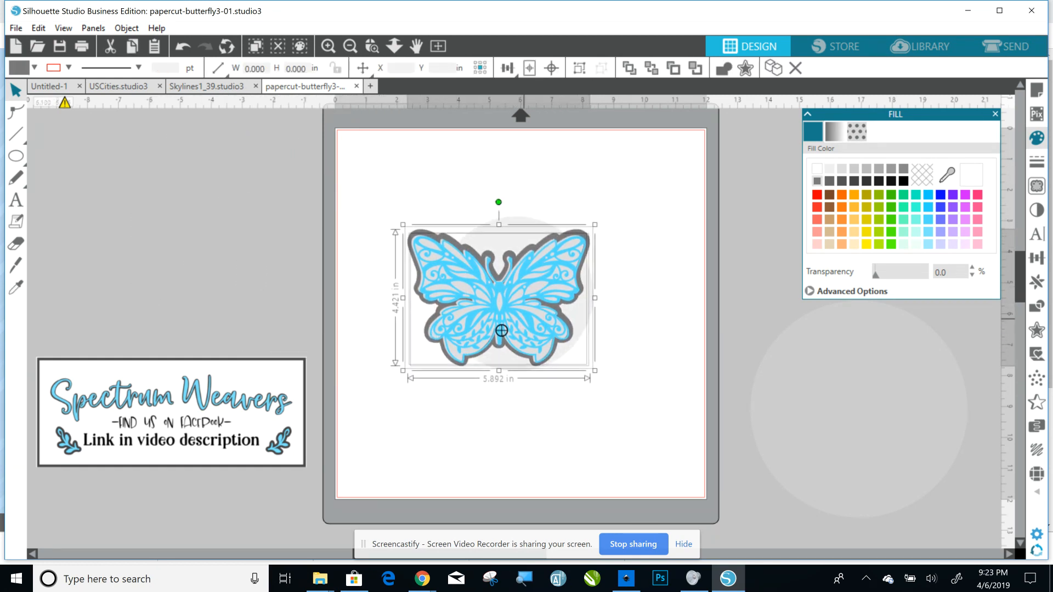
{"action": "left_click_drag", "start_coordinate": [595, 371], "coordinate": [544, 333]}
{"action": "left_click_drag", "start_coordinate": [475, 302], "coordinate": [517, 330]}
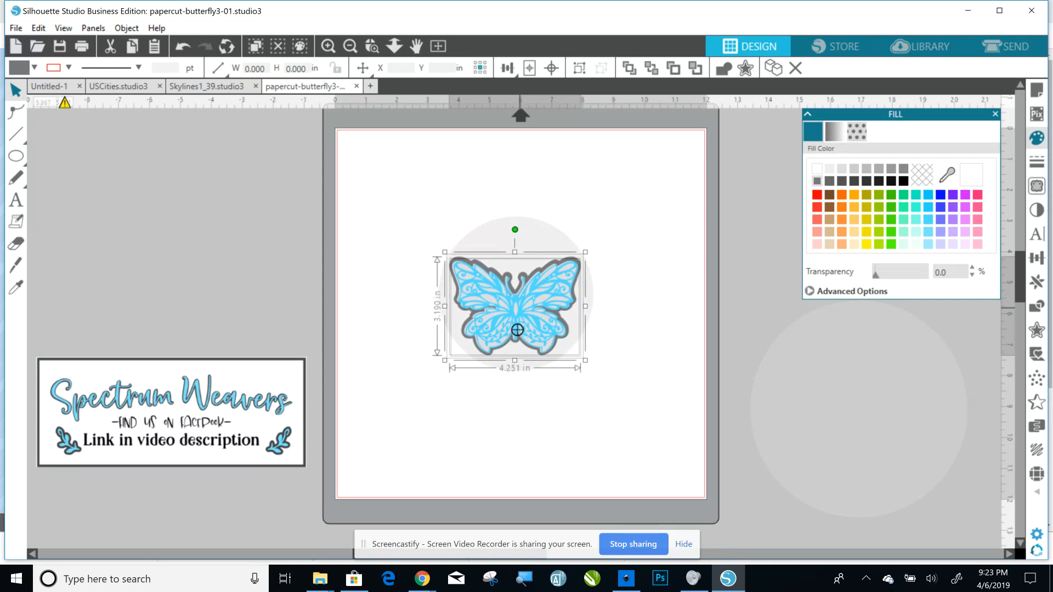
- Fine-tune the layered butterfly to about 4.33 in wide and center it horizontally in the lower part of the circle
{"action": "left_click_drag", "start_coordinate": [584, 360], "coordinate": [590, 365]}
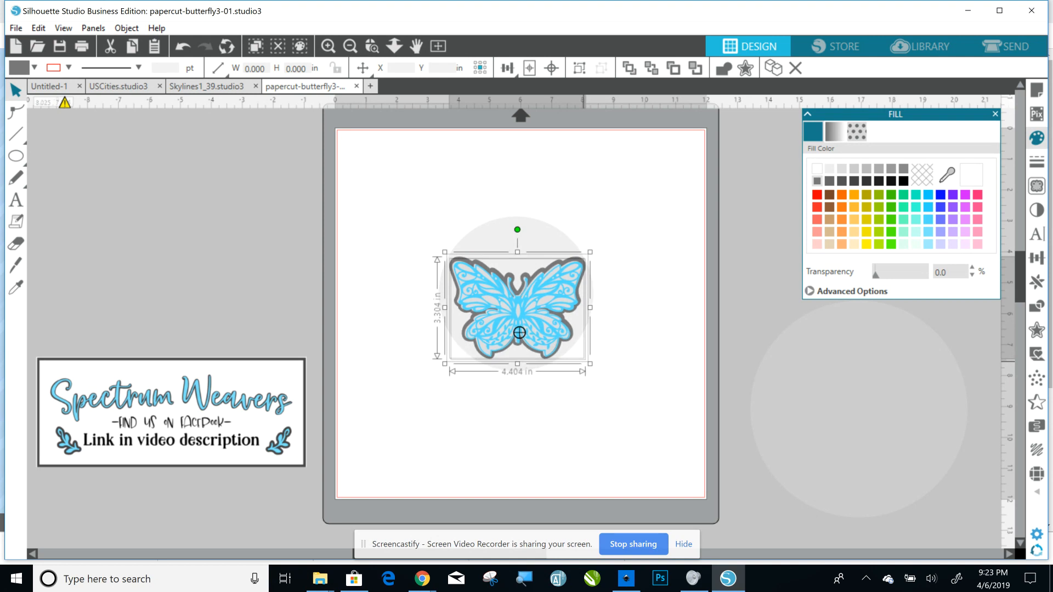
{"action": "left_click_drag", "start_coordinate": [519, 332], "coordinate": [517, 335]}
{"action": "left_click_drag", "start_coordinate": [588, 366], "coordinate": [586, 364]}
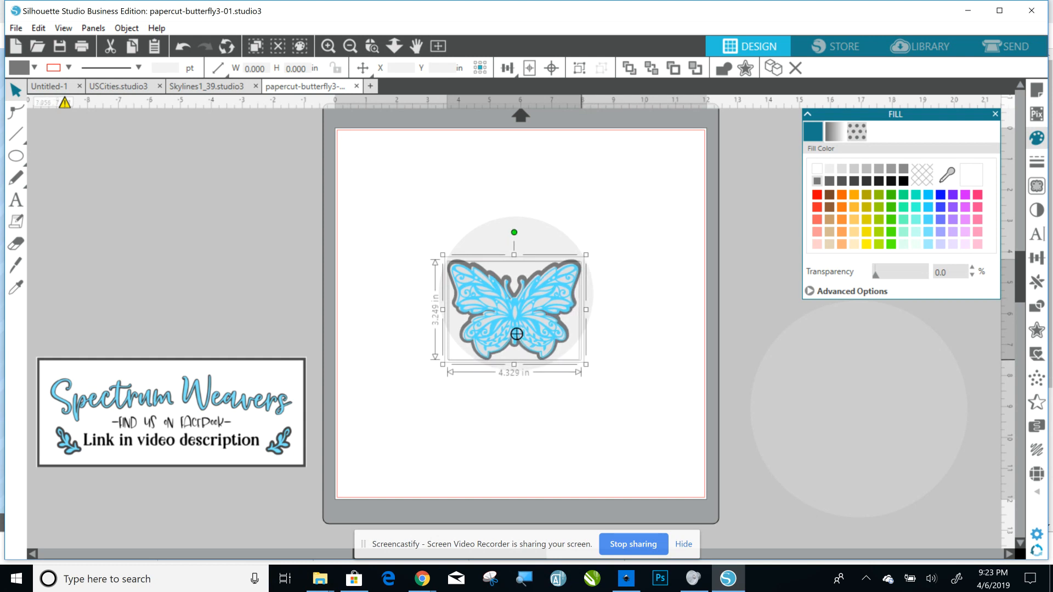
{"action": "left_click_drag", "start_coordinate": [517, 334], "coordinate": [519, 334]}
{"action": "key", "text": "Left"}
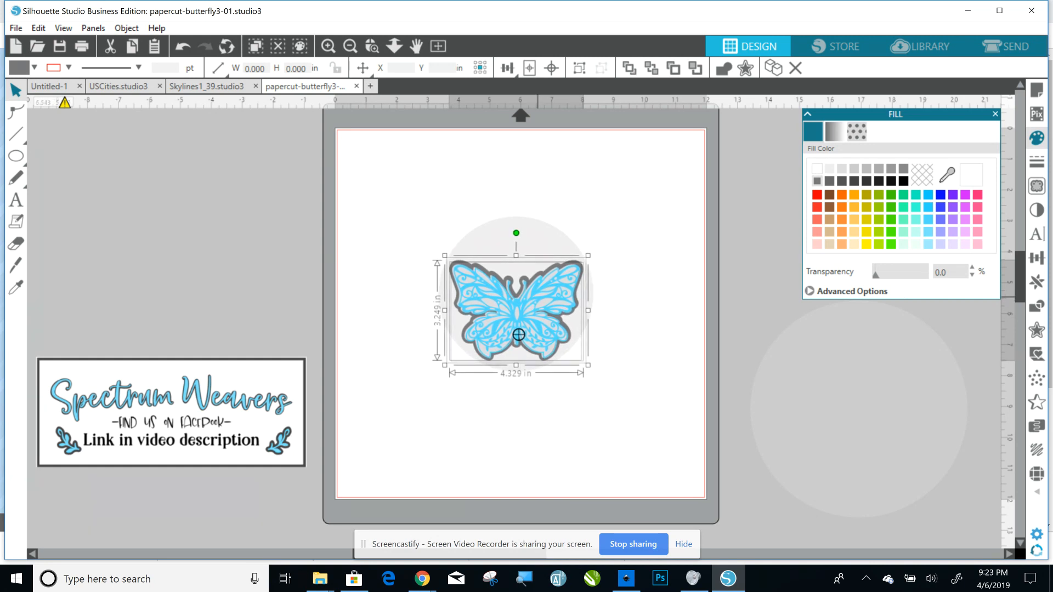
- Delete the very light gray circle behind the layered butterfly
{"action": "left_click", "coordinate": [606, 193]}
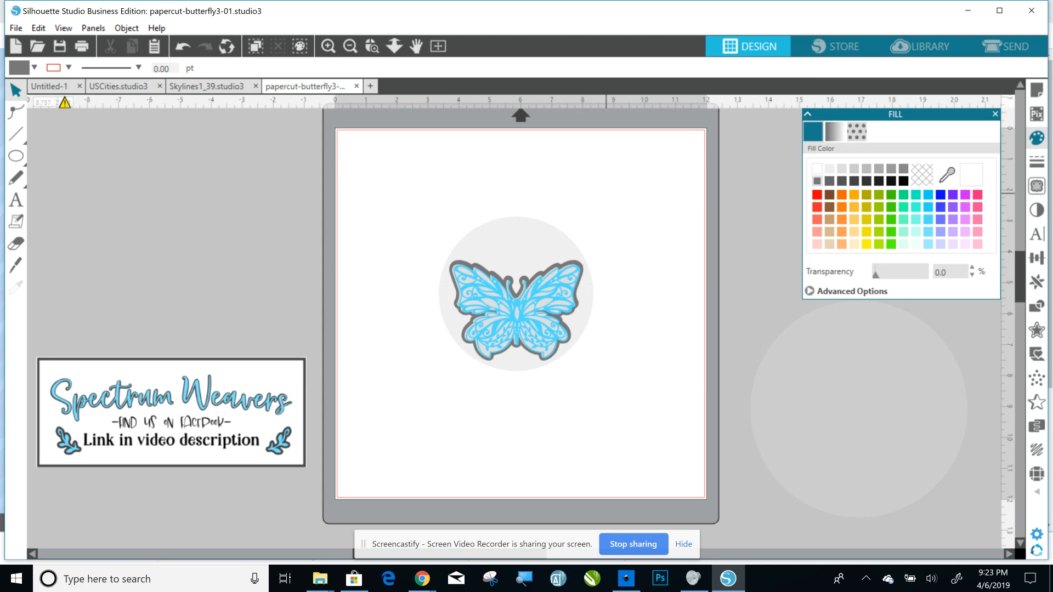
{"action": "left_click", "coordinate": [518, 236]}
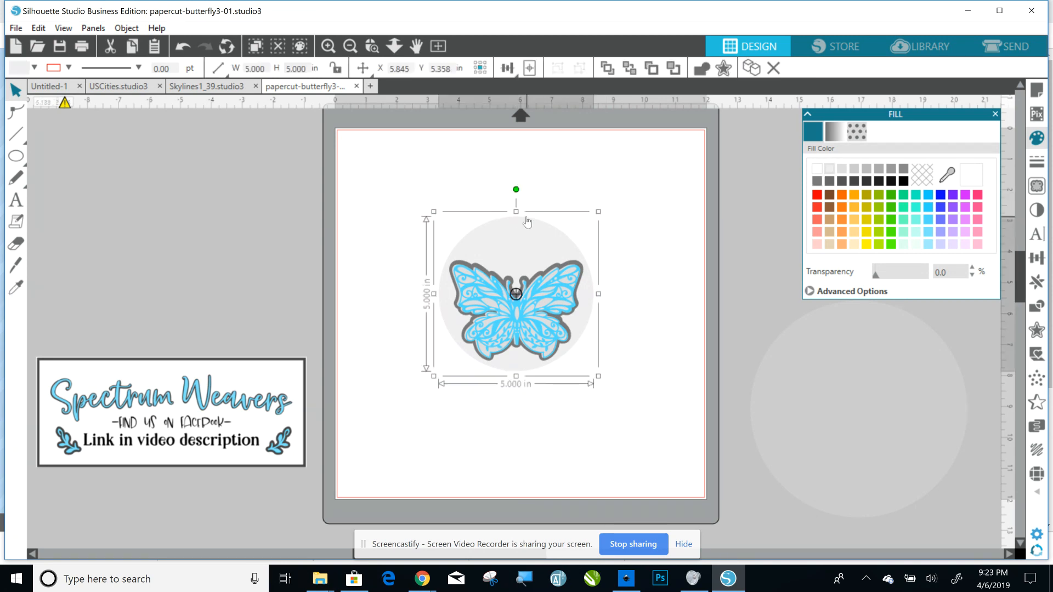
{"action": "key", "text": "Delete"}
- Separate the three butterfly layers, placing the blue and light gray ones side by side above the dark gray one
{"action": "left_click", "coordinate": [498, 301]}
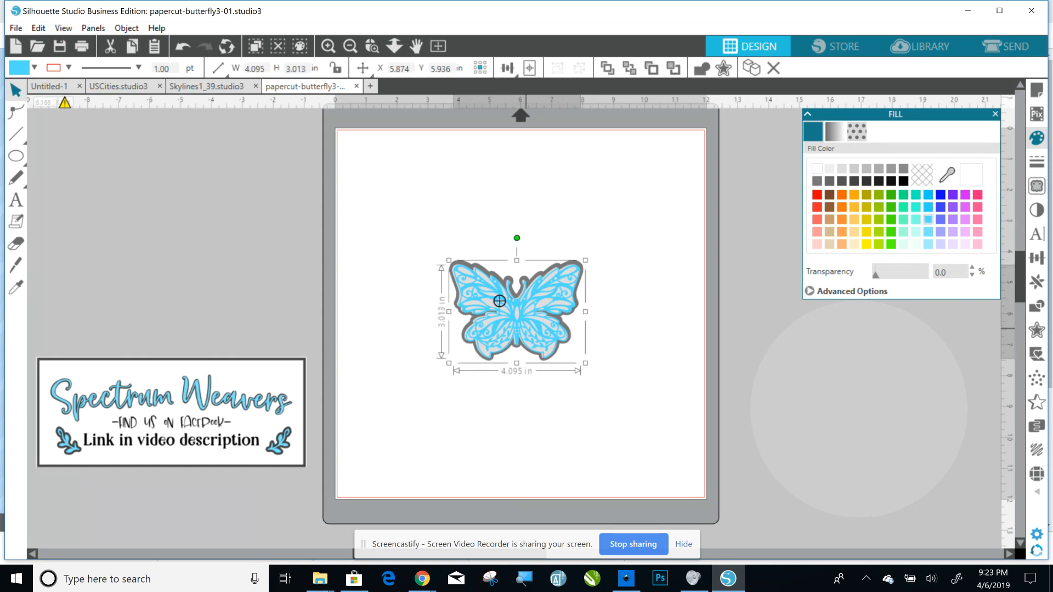
{"action": "left_click_drag", "start_coordinate": [499, 301], "coordinate": [544, 184]}
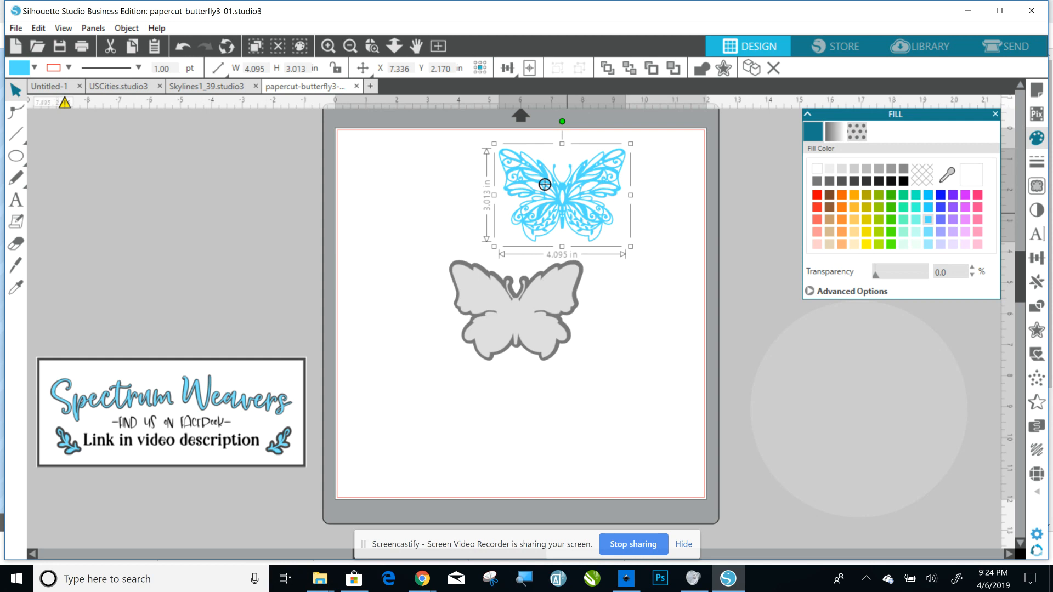
{"action": "left_click", "coordinate": [524, 261]}
{"action": "left_click", "coordinate": [515, 311]}
{"action": "left_click_drag", "start_coordinate": [515, 311], "coordinate": [404, 195]}
{"action": "left_click", "coordinate": [472, 241]}
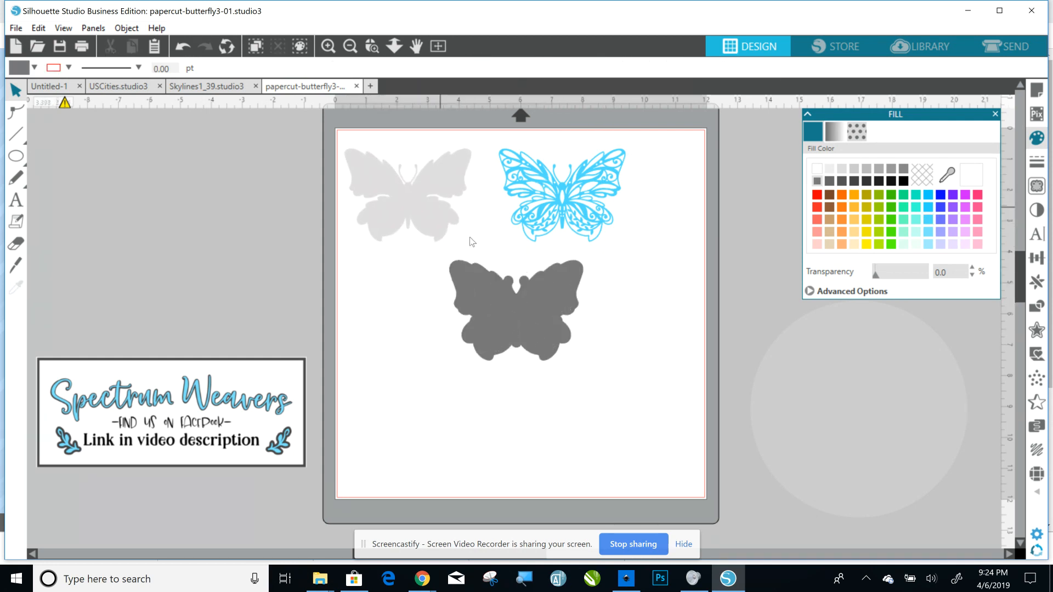
{"action": "left_click_drag", "start_coordinate": [515, 311], "coordinate": [486, 347]}
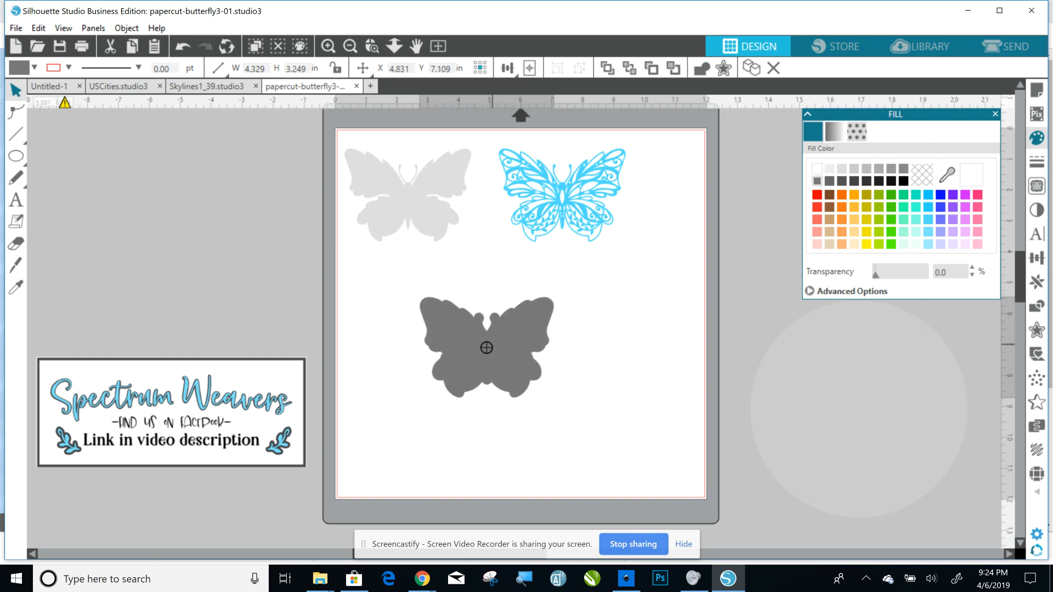
{"action": "left_click", "coordinate": [651, 346]}
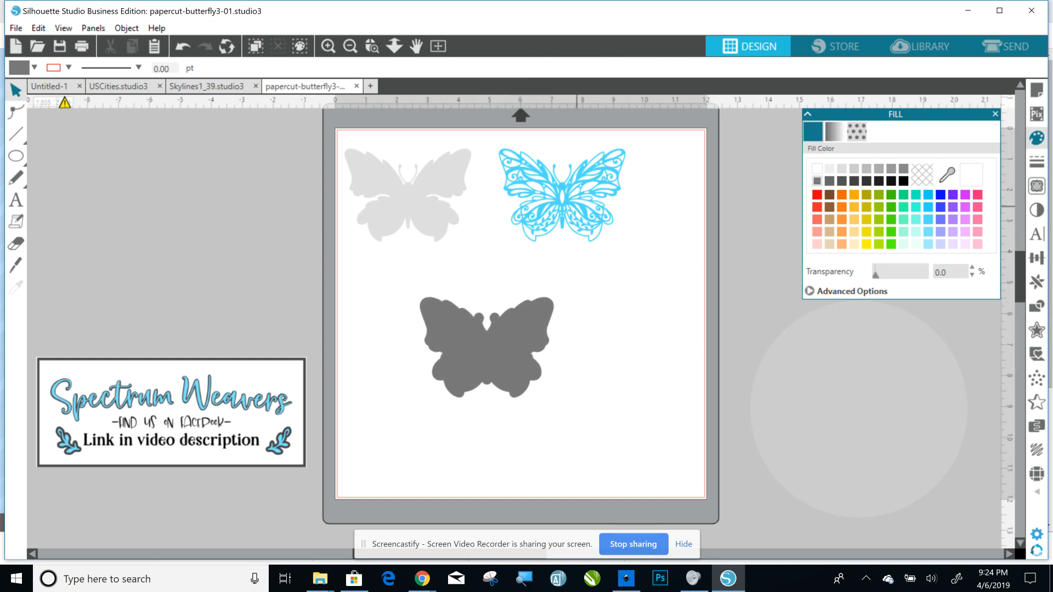
- Restack the butterfly by placing the blue layer on the light gray one and centering both on the dark gray layer
{"action": "mouse_move", "coordinate": [570, 199]}
{"action": "left_mouse_down"}
{"action": "mouse_move", "coordinate": [417, 209]}
{"action": "mouse_move", "coordinate": [414, 200]}
{"action": "left_mouse_up"}
{"action": "left_click", "coordinate": [499, 195]}
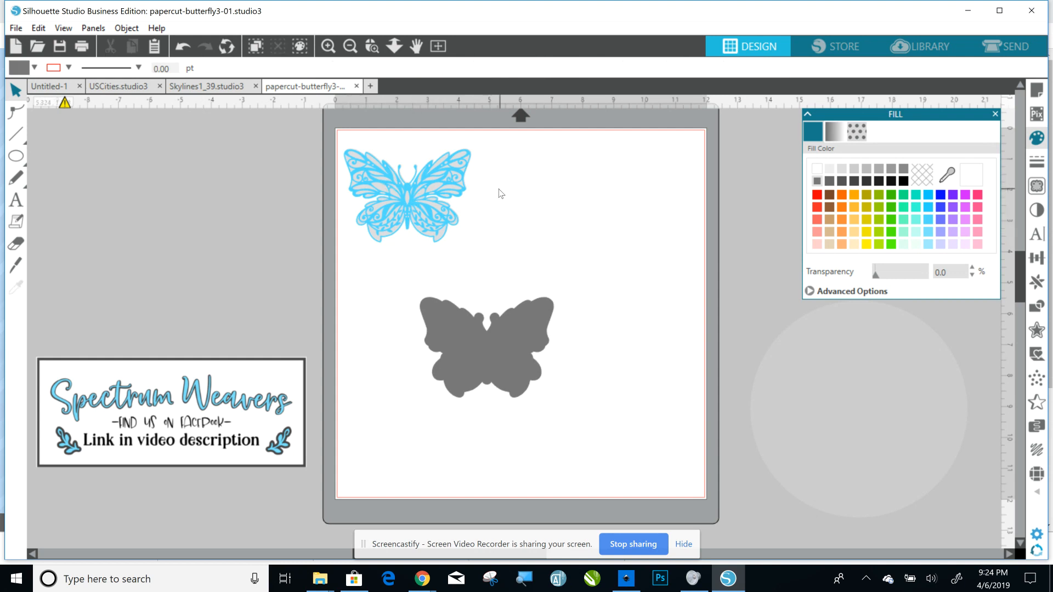
{"action": "left_click", "coordinate": [405, 198]}
{"action": "left_click_drag", "start_coordinate": [403, 205], "coordinate": [482, 357]}
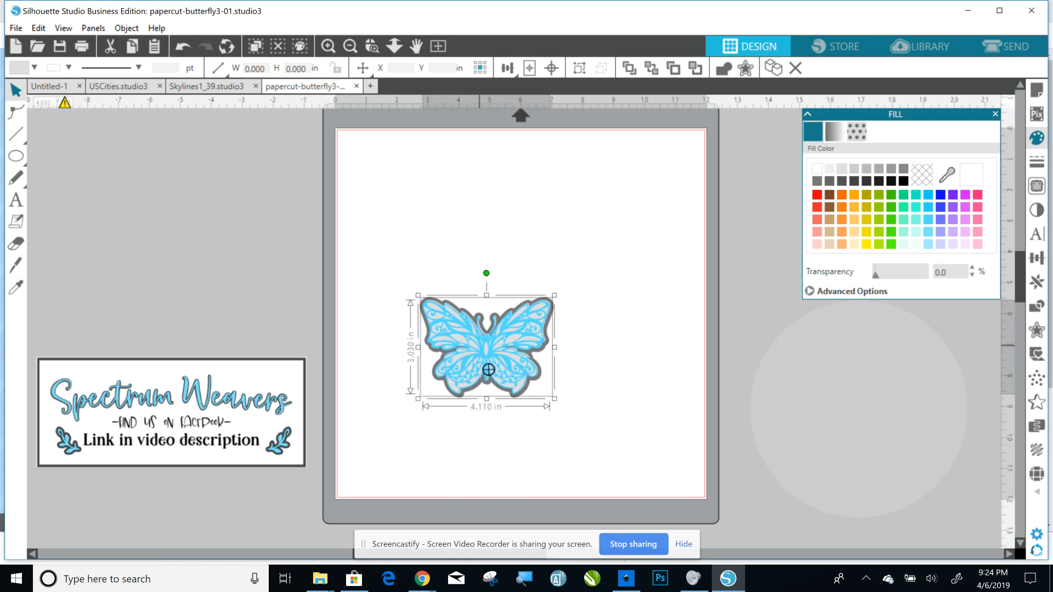
{"action": "left_click", "coordinate": [460, 234]}
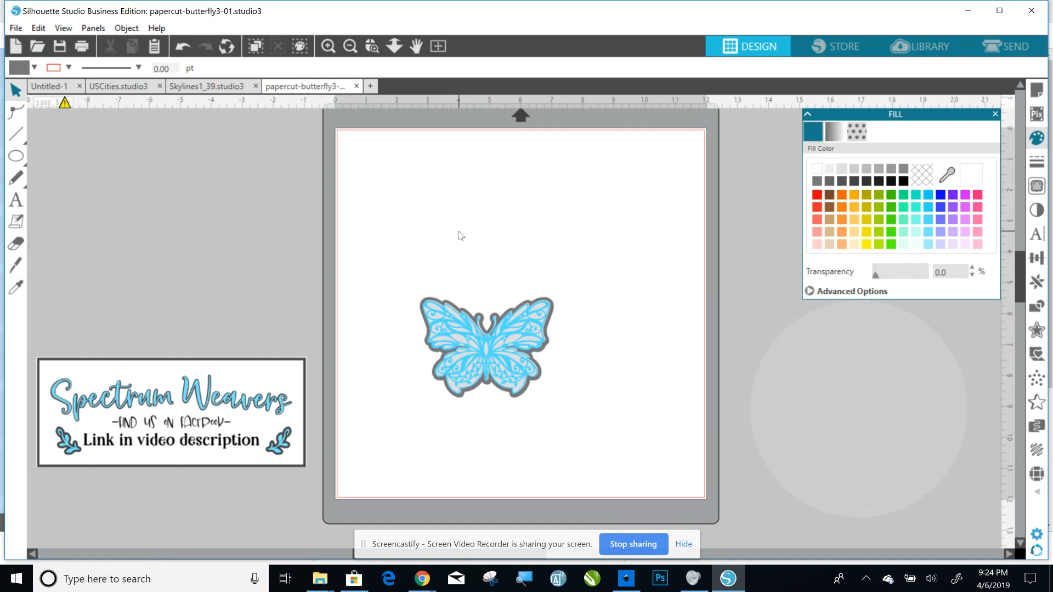
- Move the remaining gray circle onto the mat, lock its aspect ratio and set its width to 5 in
{"action": "left_click", "coordinate": [483, 351]}
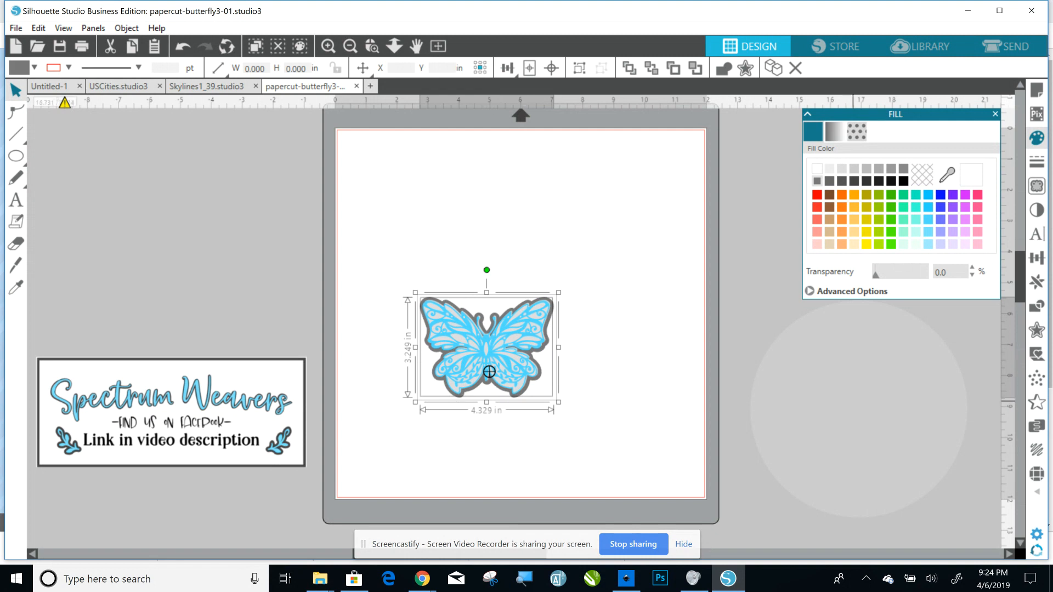
{"action": "left_click", "coordinate": [858, 409]}
{"action": "left_click_drag", "start_coordinate": [859, 409], "coordinate": [579, 277]}
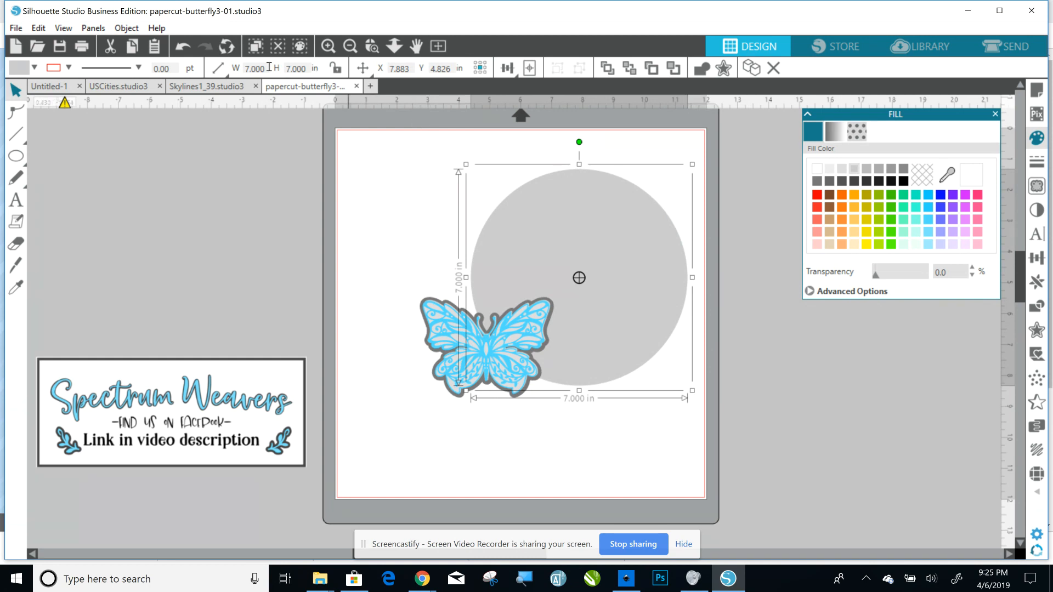
{"action": "left_click", "coordinate": [338, 69]}
{"action": "key", "text": "BackSpace"}
{"action": "key", "text": "BackSpace"}
{"action": "key", "text": "BackSpace"}
{"action": "key", "text": "Return"}
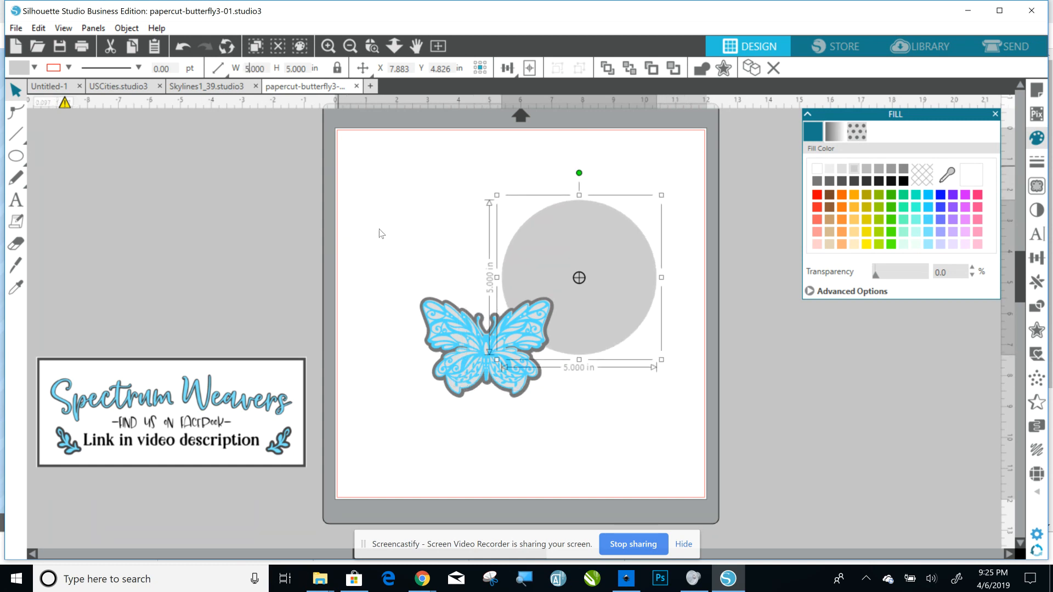
- Move the layered butterfly onto the 5 in gray circle, centered horizontally and slightly below the middle
{"action": "left_click_drag", "start_coordinate": [470, 450], "coordinate": [452, 289]}
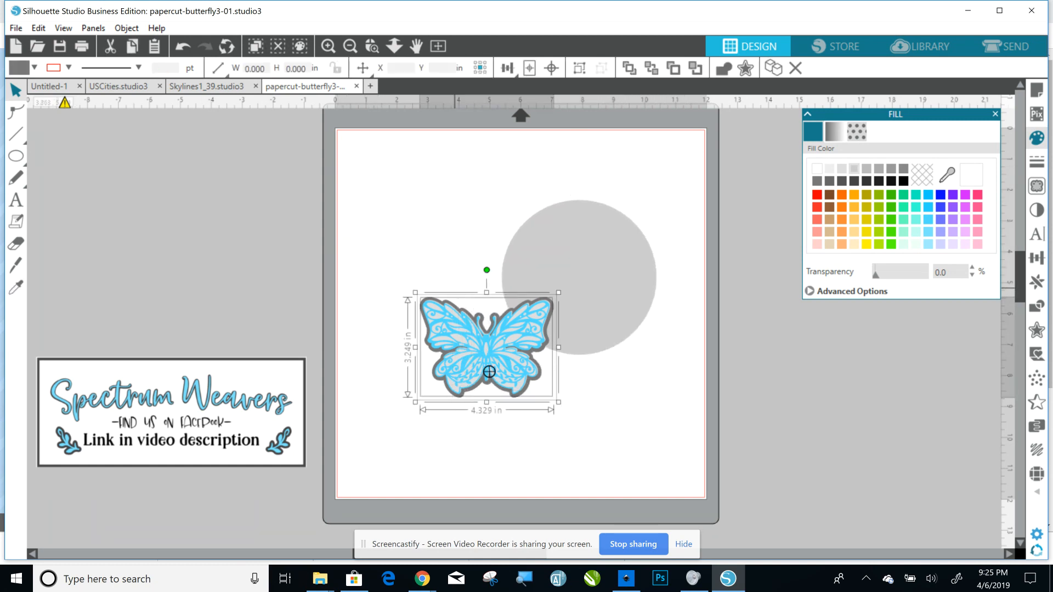
{"action": "left_click_drag", "start_coordinate": [458, 355], "coordinate": [582, 317]}
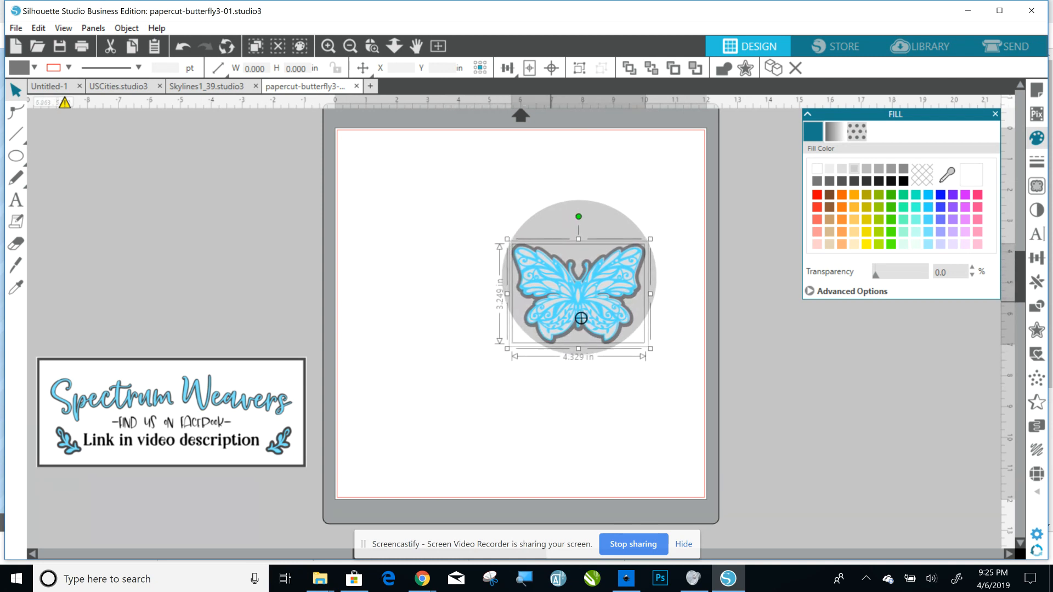
{"action": "left_click", "coordinate": [393, 286]}
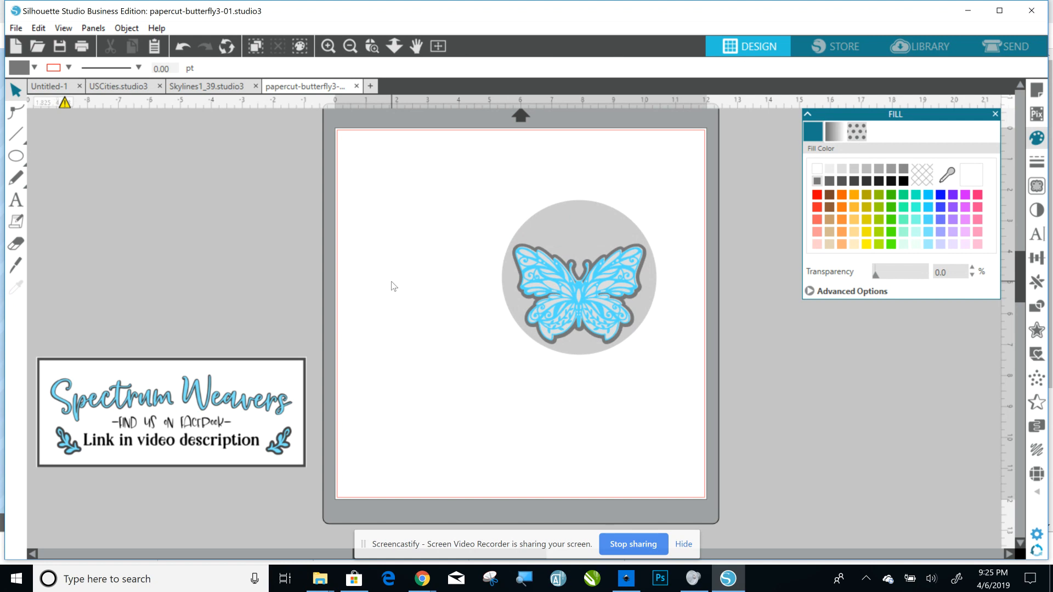